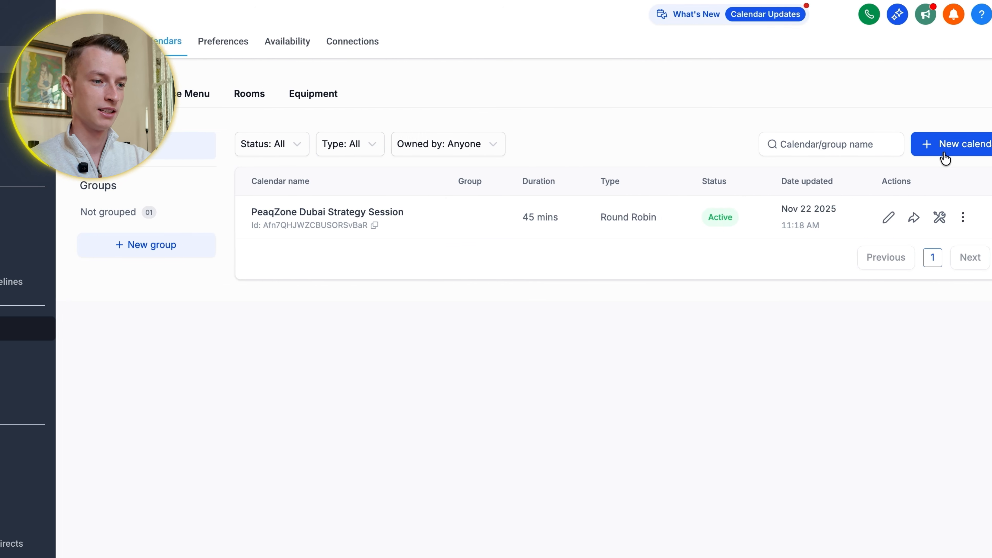
# Step: Start a new calendar using the Round Robin type after checking the additional calendar types
pyautogui.click(935, 155)
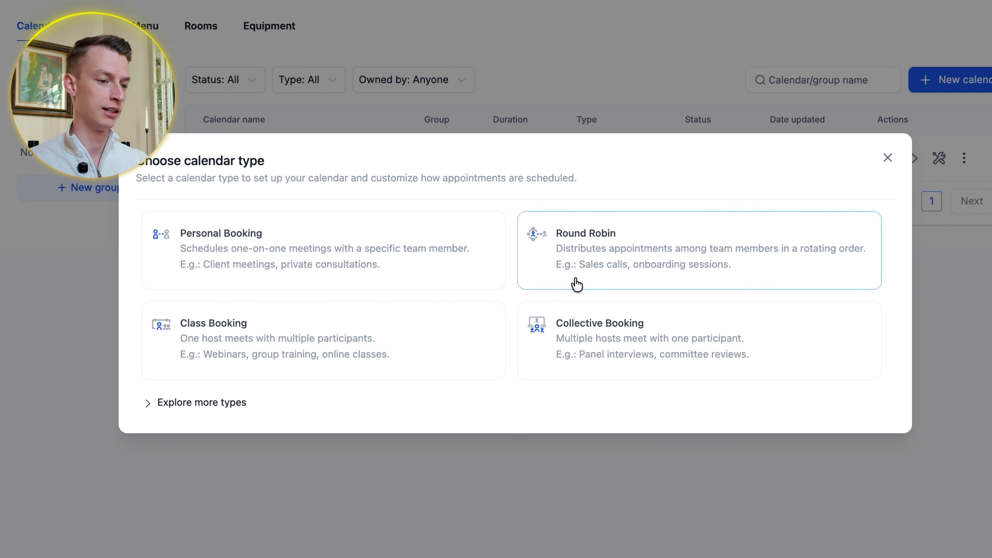
pyautogui.click(202, 402)
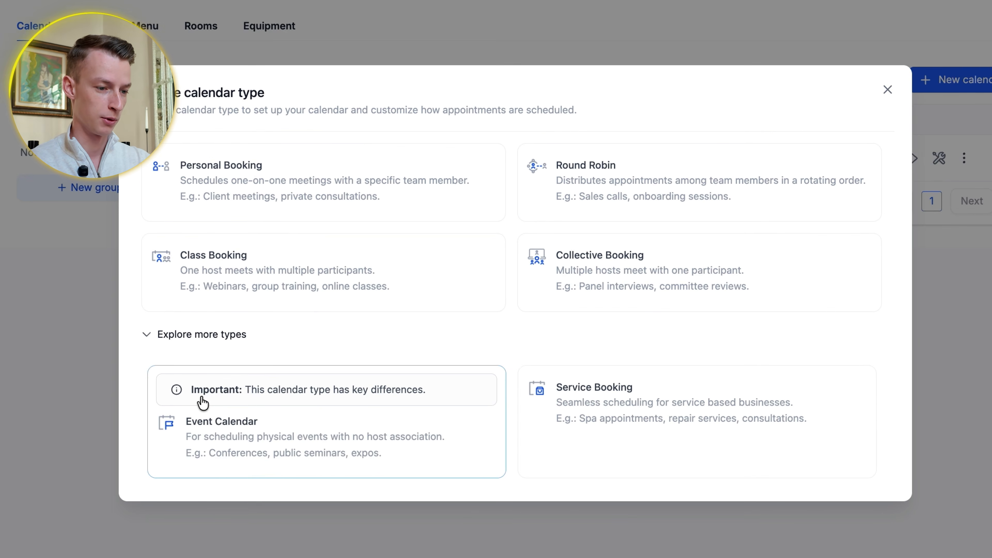
pyautogui.click(212, 336)
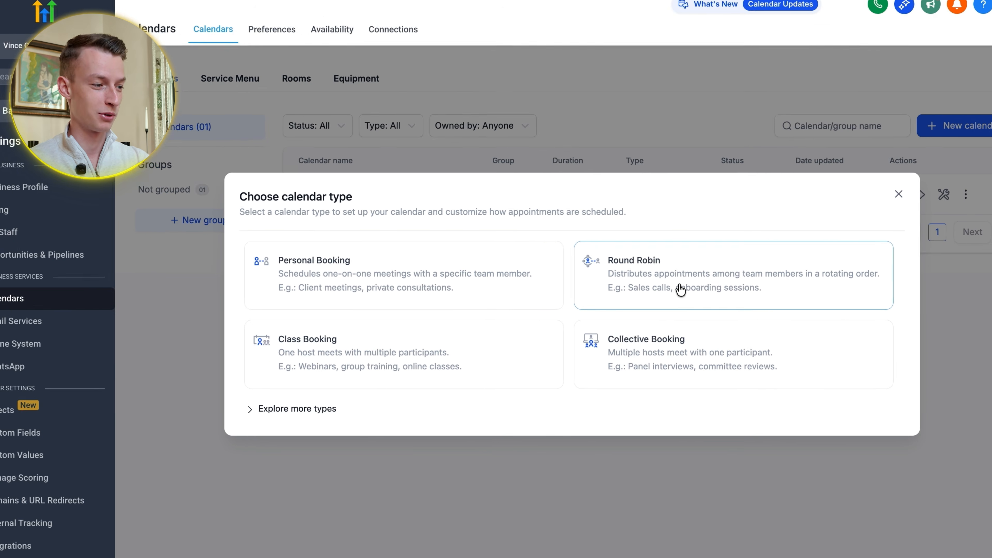
pyautogui.click(639, 284)
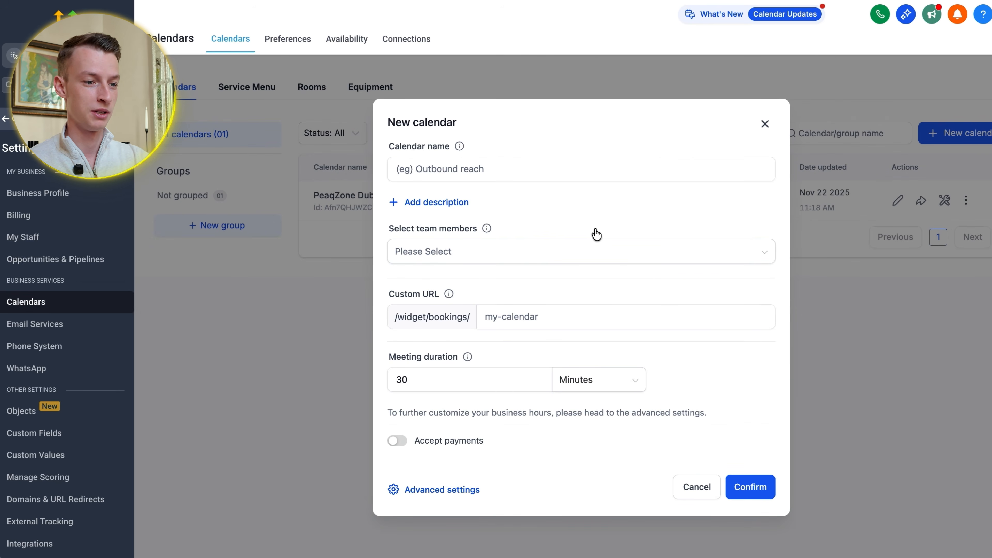
# Step: Name the calendar "Strategy Session" and assign the second listed team member to it
pyautogui.click(466, 167)
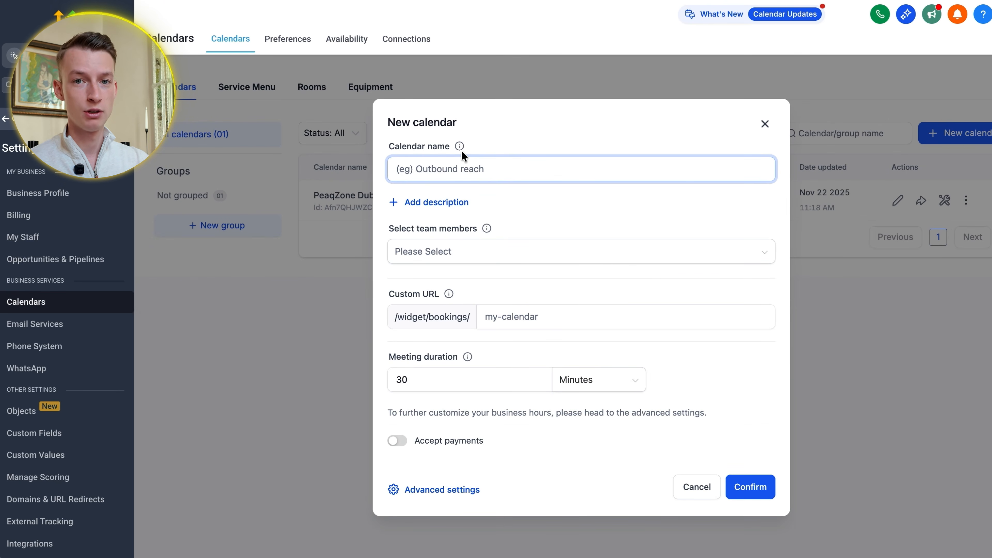
pyautogui.write('Strategy Session')
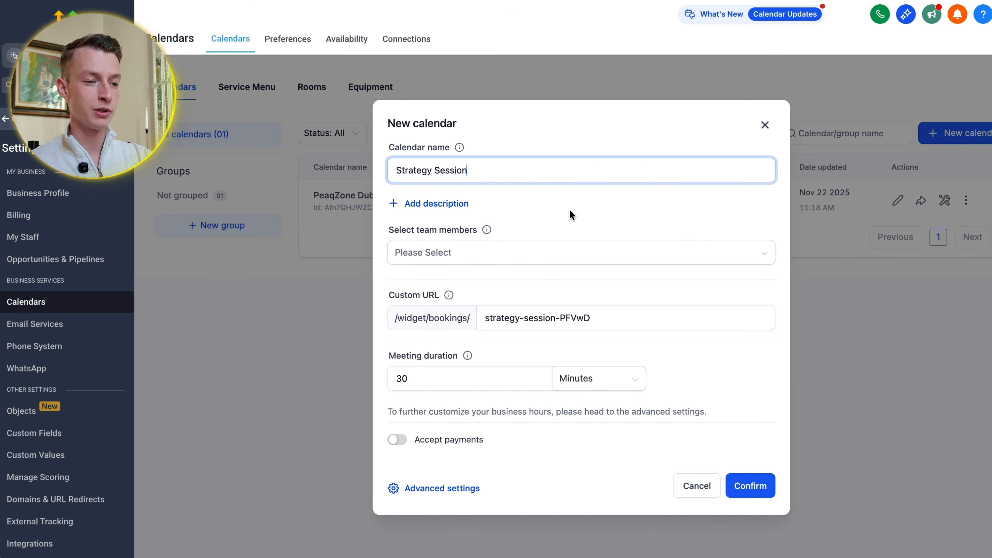
pyautogui.click(454, 256)
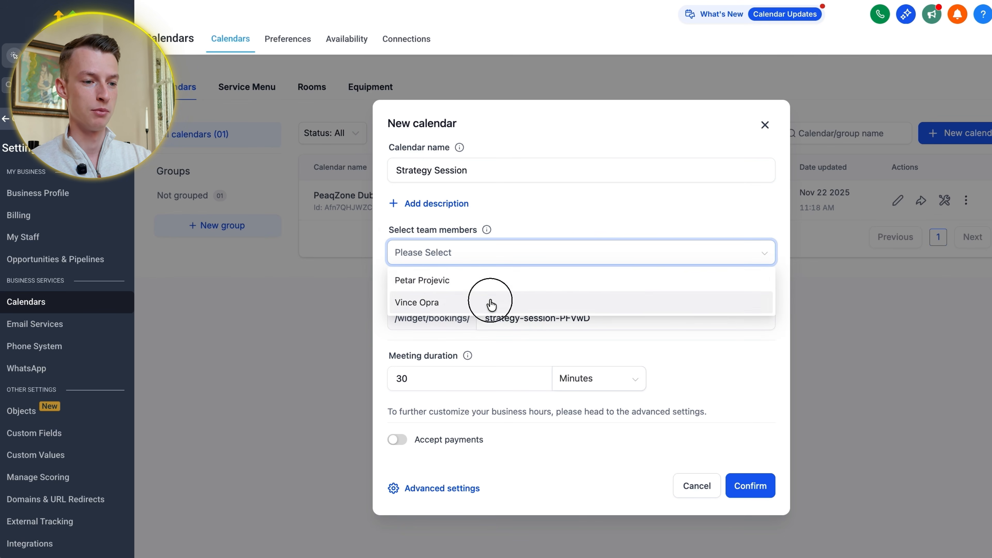
pyautogui.click(490, 304)
pyautogui.click(734, 304)
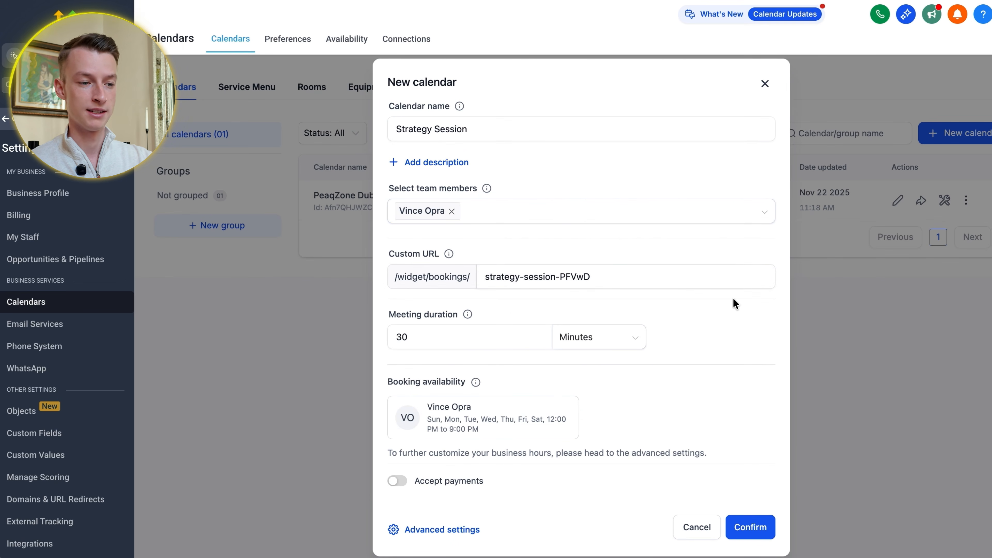
# Step: Set the custom URL to the host's first name followed by "strategysession" and the meeting duration to 45 minutes
pyautogui.moveTo(635, 276); pyautogui.dragTo(482, 276)
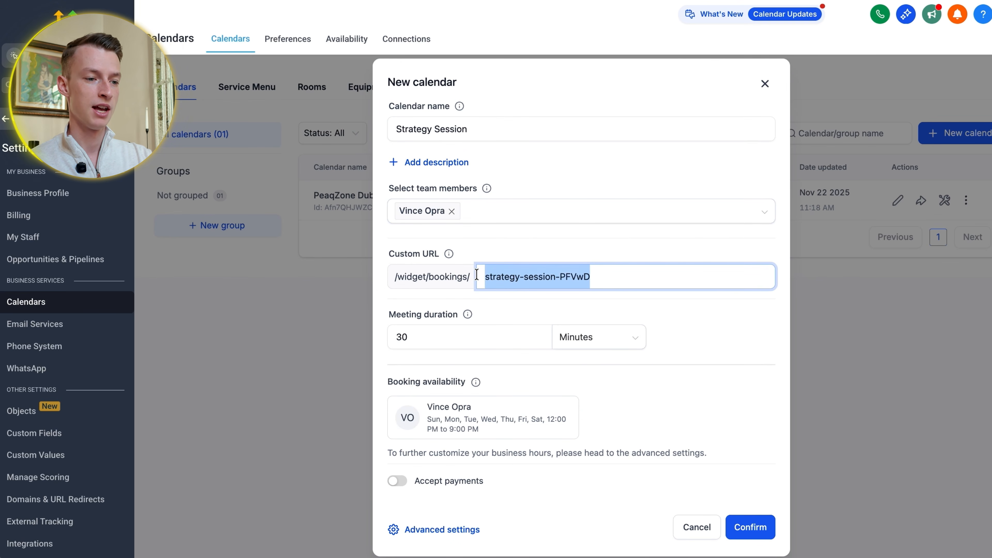
pyautogui.moveTo(451, 254)
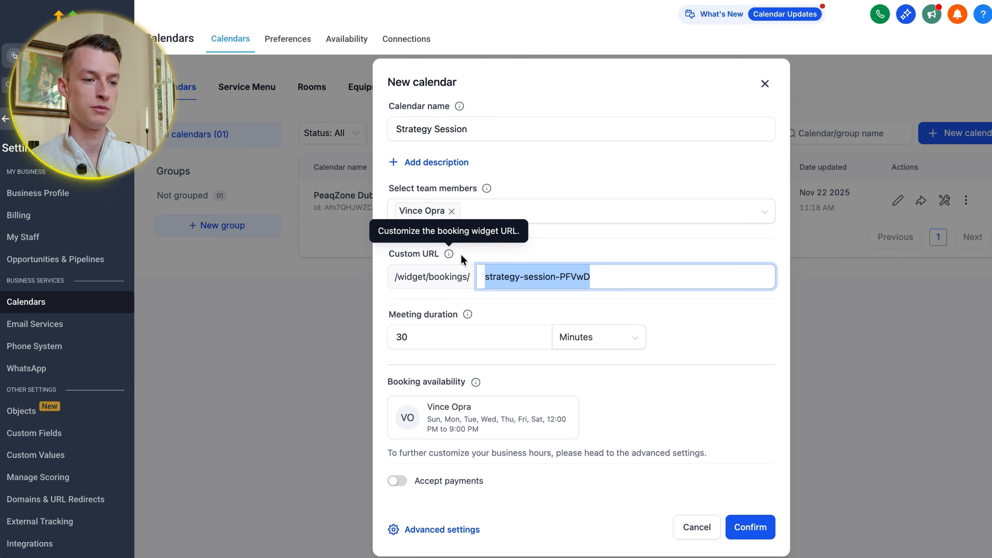
pyautogui.click(592, 278)
pyautogui.press('BackSpace')
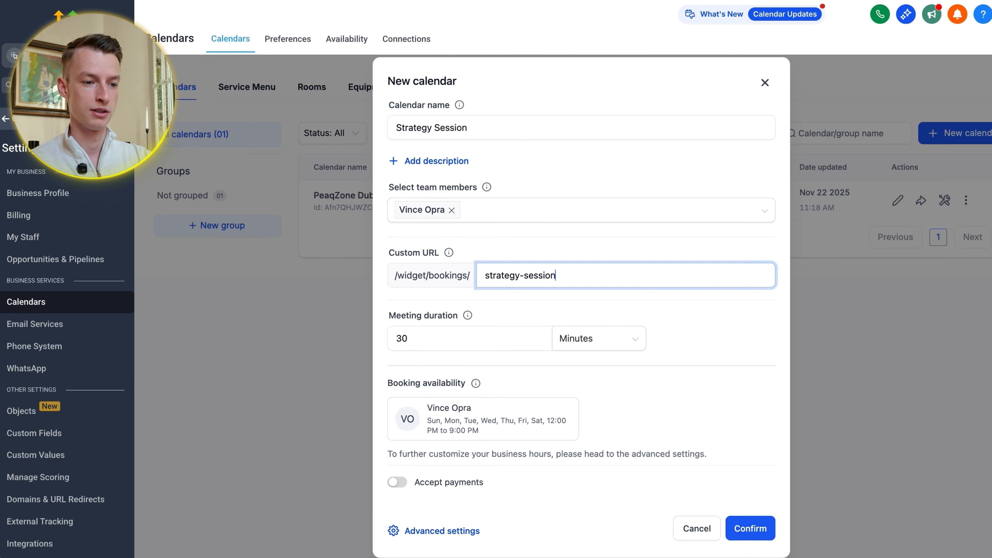
pyautogui.write('s')
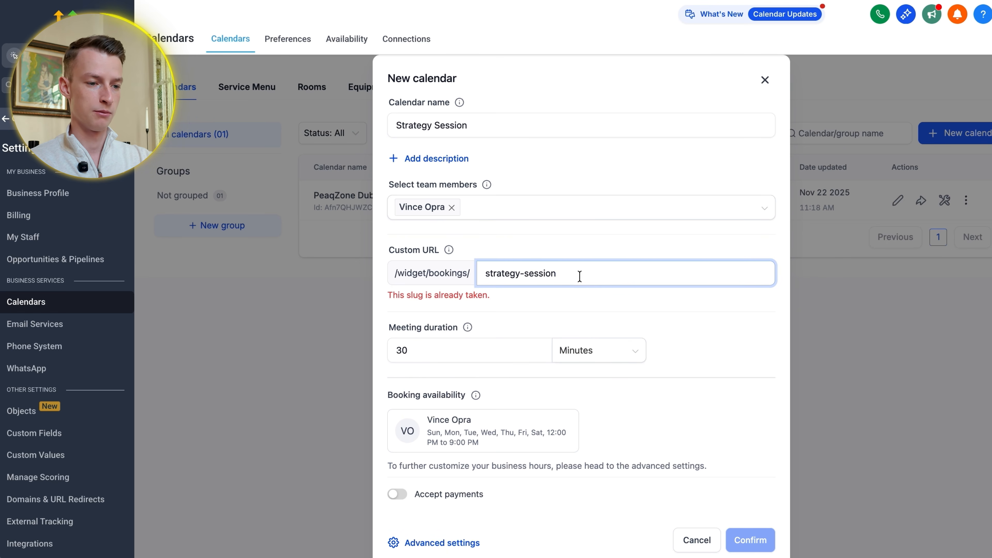
pyautogui.click(486, 273)
pyautogui.write('vince')
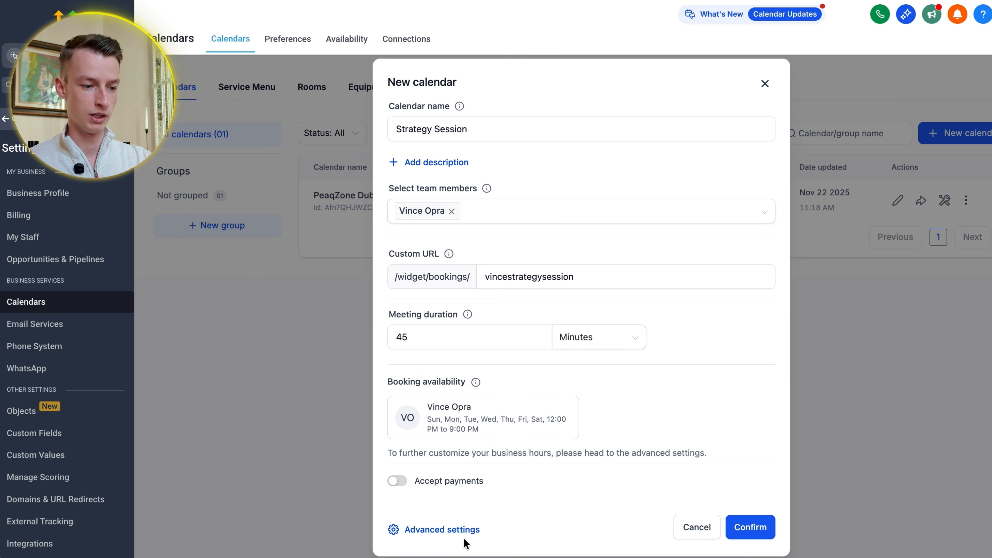
# Step: Open the calendar's advanced settings and go to the description in the basic details
pyautogui.click(461, 531)
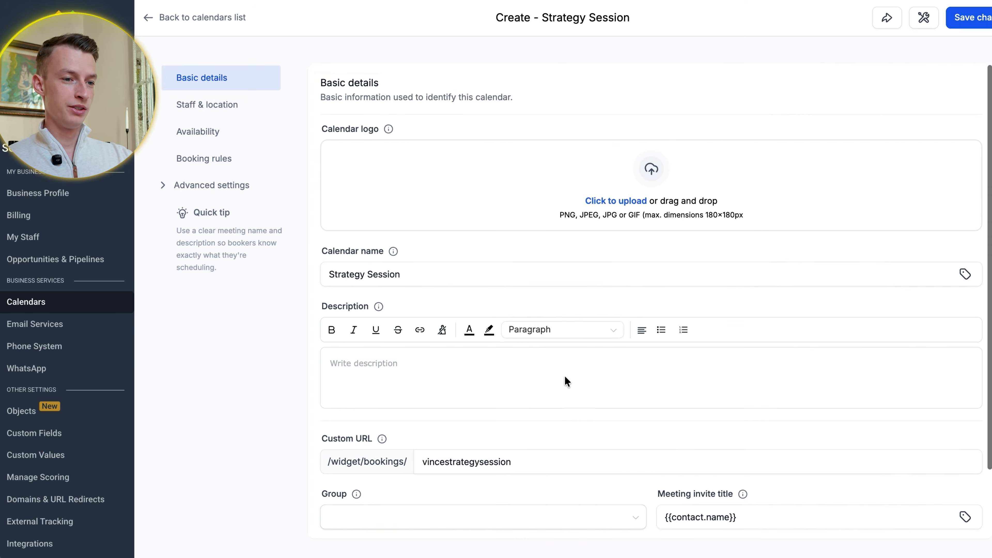
pyautogui.scroll(-2, 565, 375)
pyautogui.scroll(2, 567, 230)
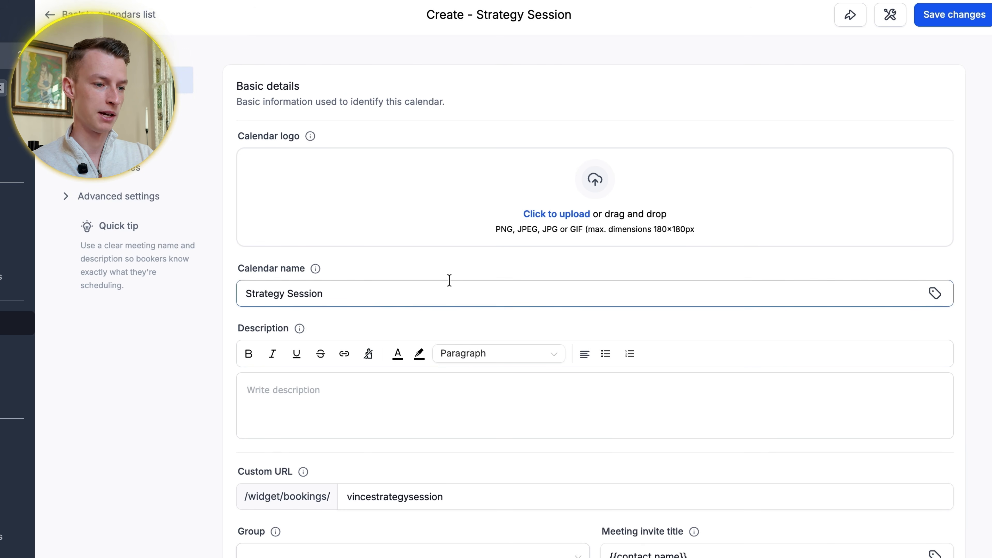
pyautogui.scroll(-3, 445, 285)
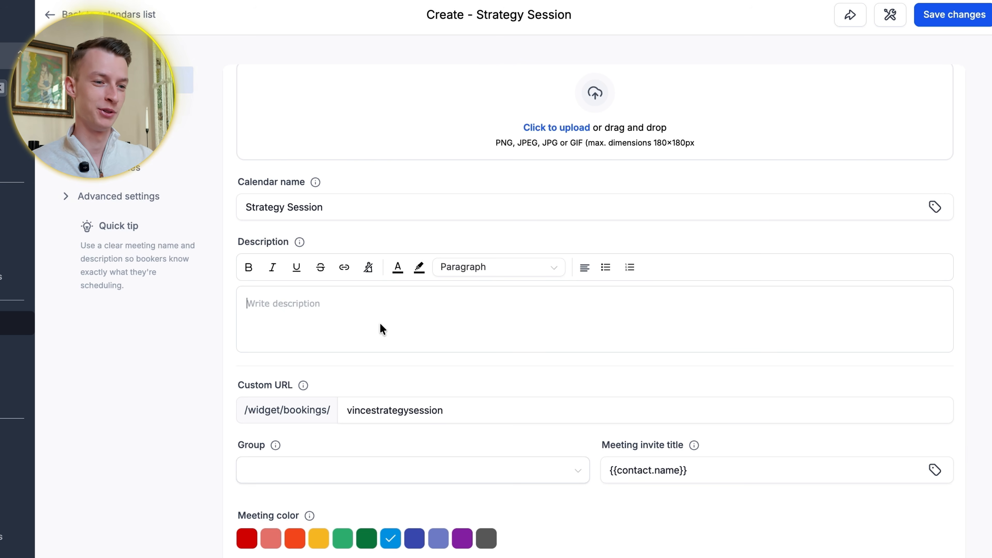
pyautogui.write('asfasf')
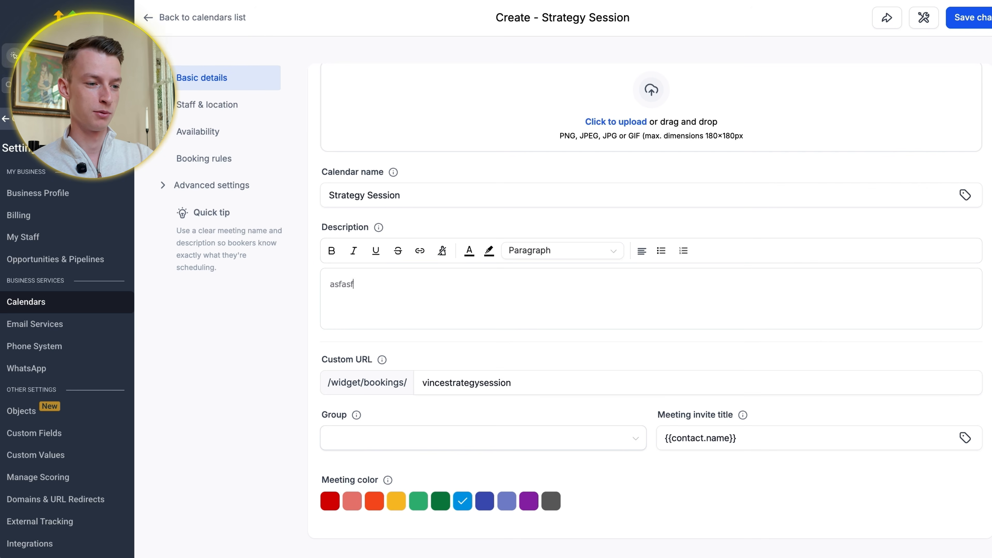
pyautogui.press('BackSpace')
pyautogui.press('BackSpace')
pyautogui.press('BackSpace')
pyautogui.press('BackSpace')
pyautogui.press('BackSpace')
pyautogui.press('BackSpace')
# Step: Enter "..." as the calendar description
pyautogui.write('...')
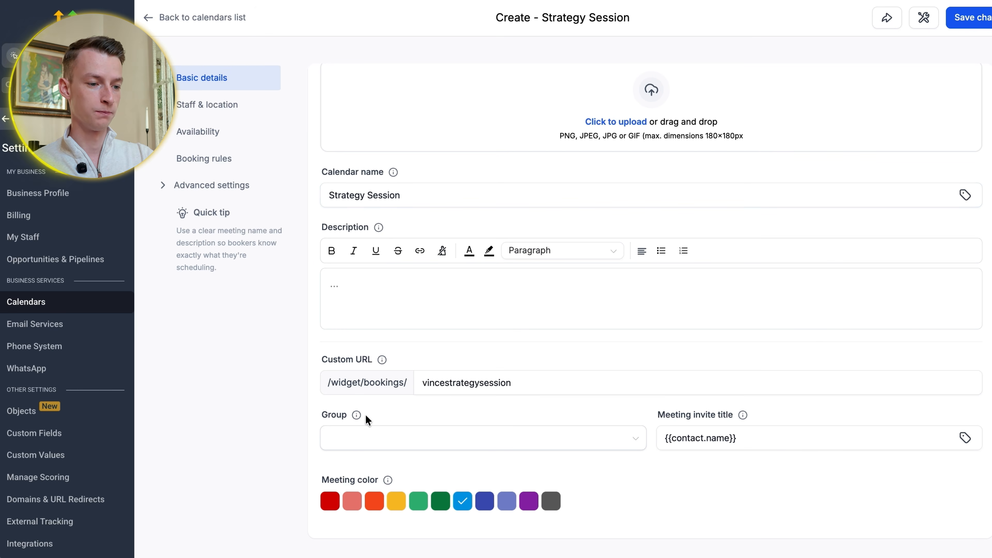
pyautogui.moveTo(356, 413)
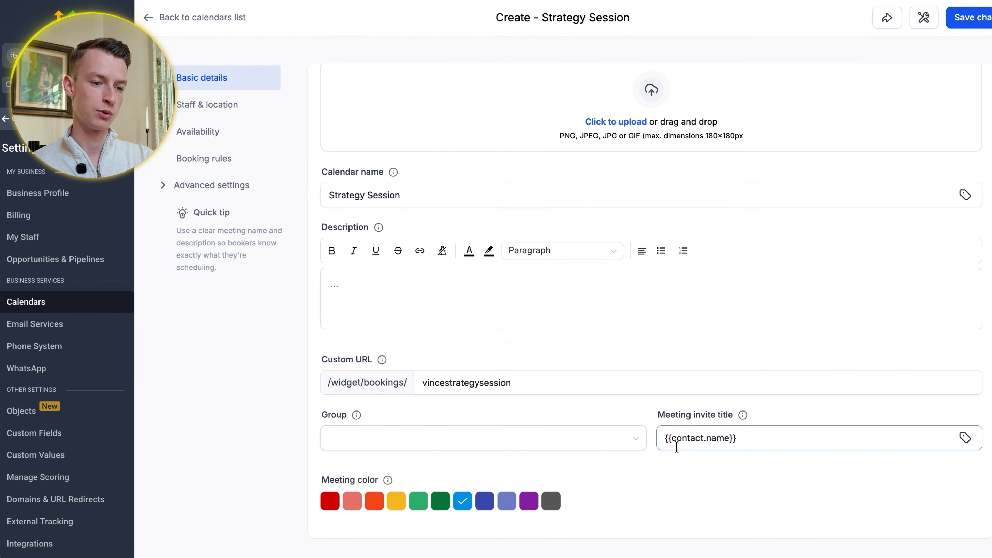
pyautogui.moveTo(745, 416)
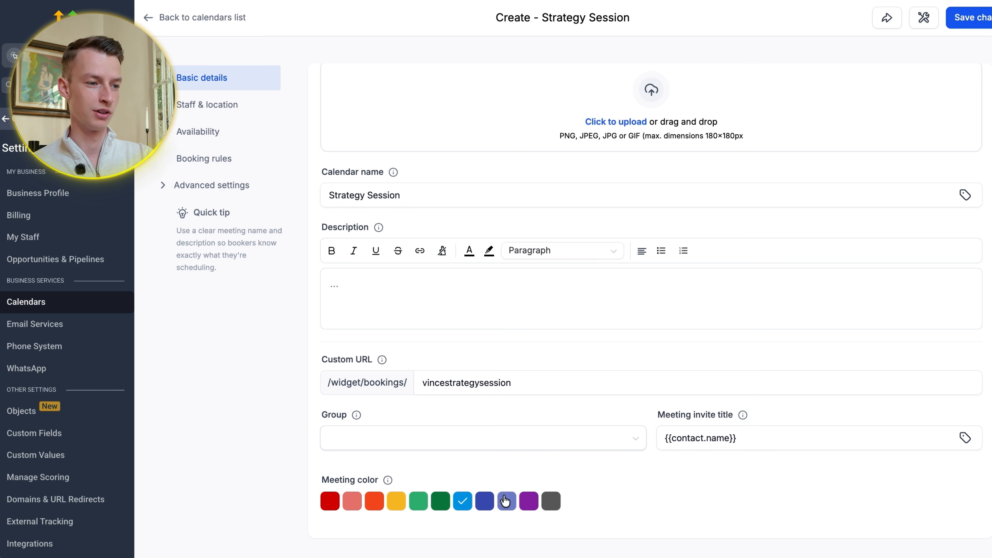
# Step: Add the other available team member to the calendar's staff under the staff and meeting location settings
pyautogui.click(196, 105)
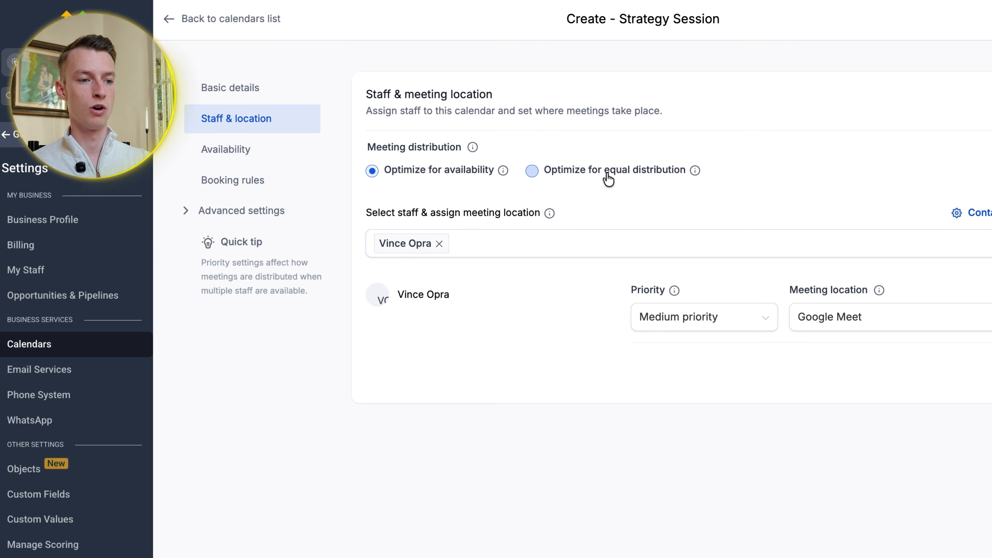
pyautogui.click(577, 253)
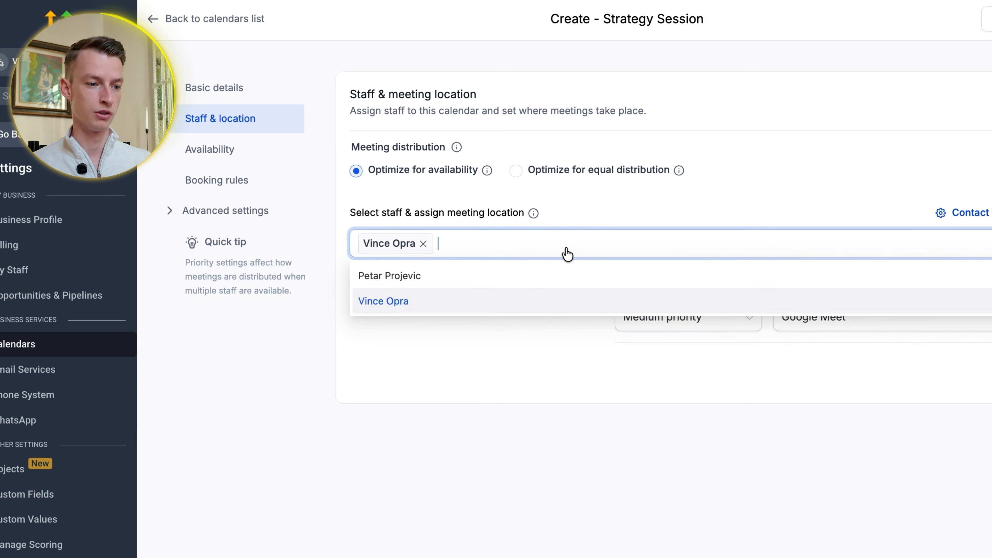
pyautogui.click(431, 276)
pyautogui.click(502, 376)
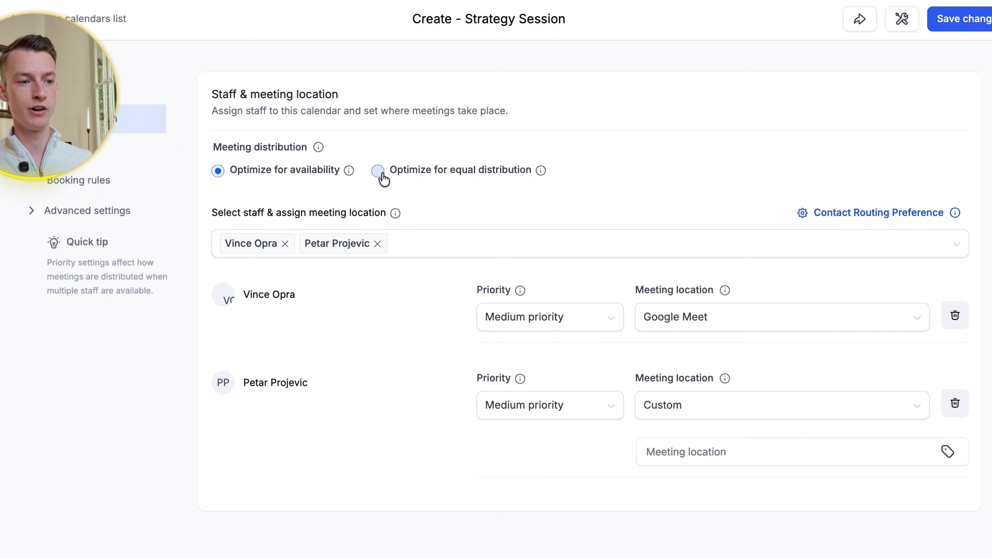
# Step: Try the equal distribution option for meetings and return to optimizing for availability
pyautogui.click(381, 174)
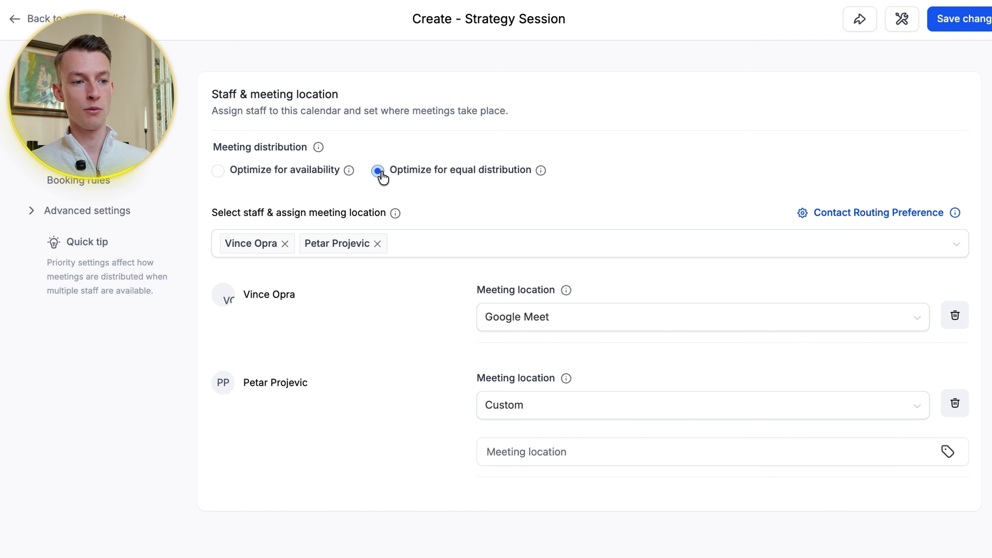
pyautogui.click(445, 173)
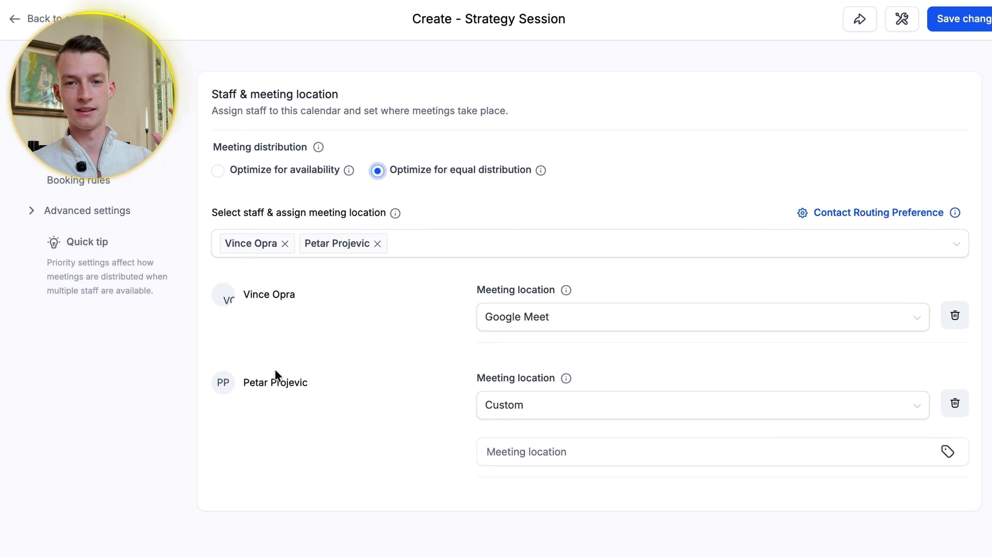
pyautogui.click(285, 172)
# Step: Examine the priority levels and supported meeting locations offered for the first staff member
pyautogui.click(535, 330)
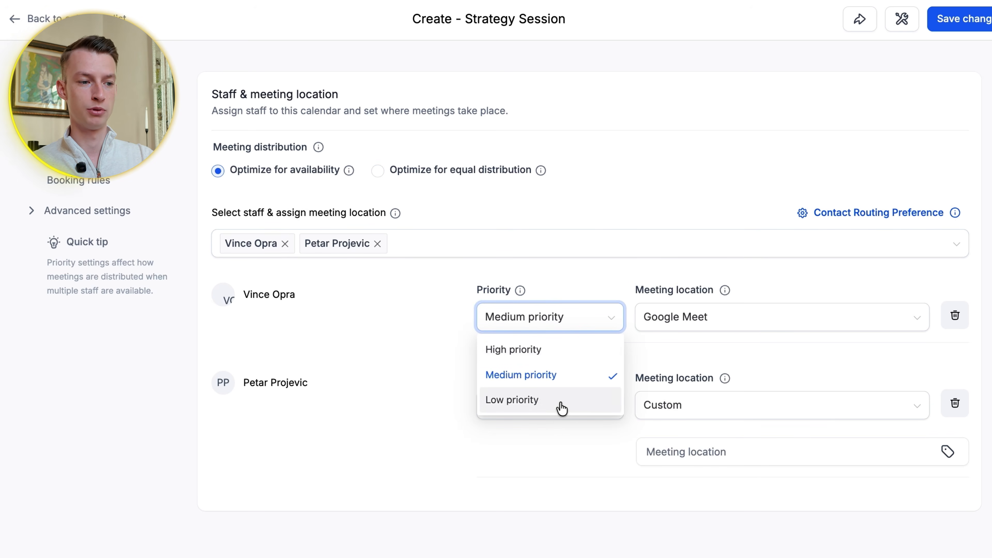
pyautogui.click(343, 352)
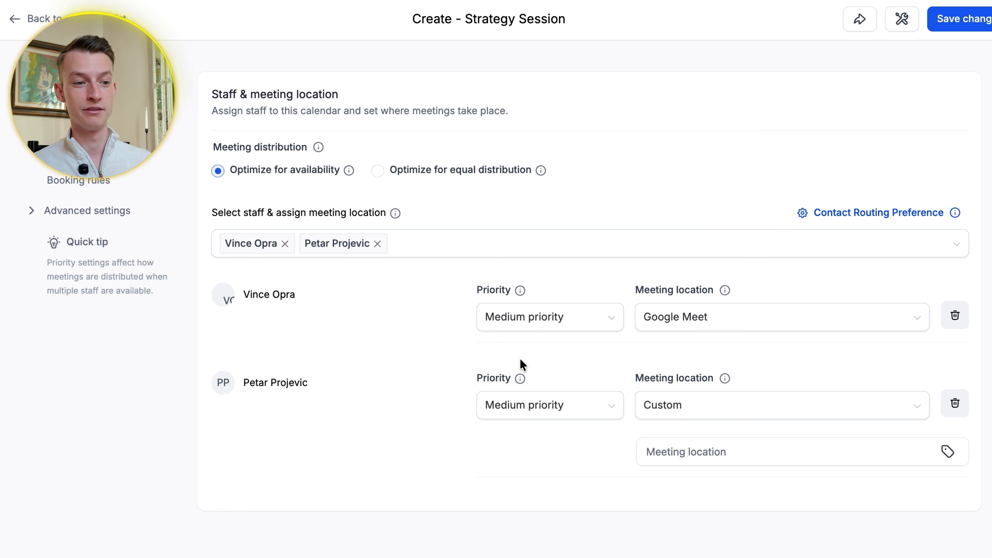
pyautogui.click(539, 317)
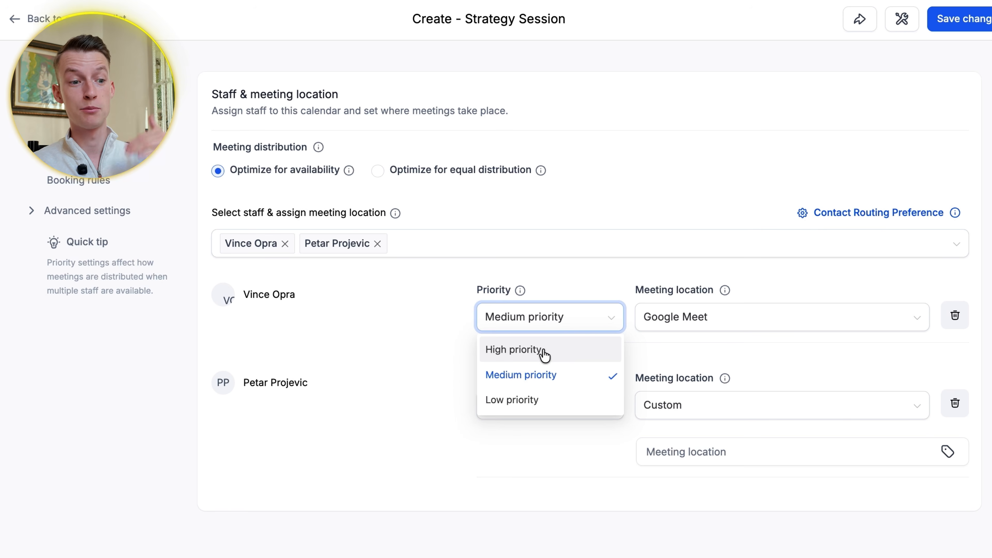
pyautogui.click(534, 421)
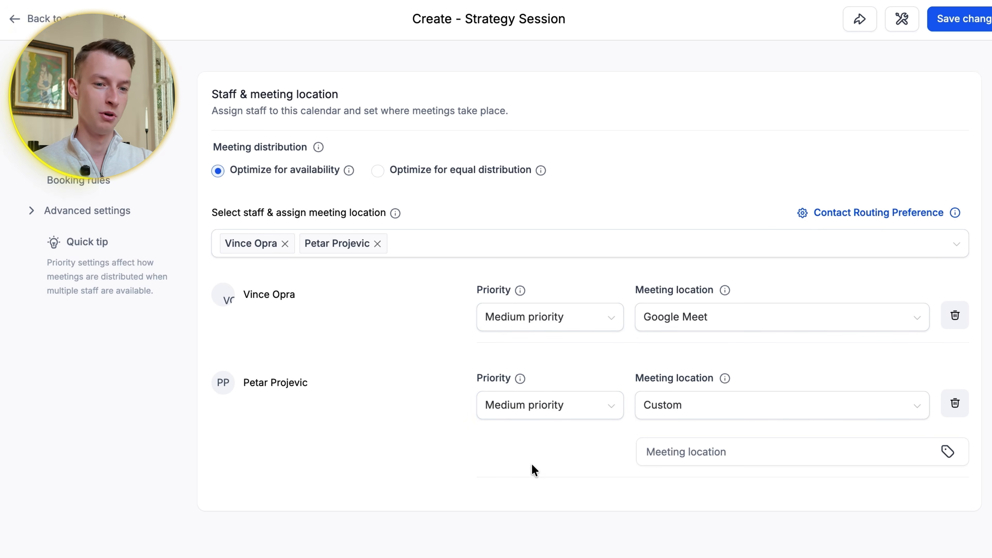
pyautogui.click(693, 314)
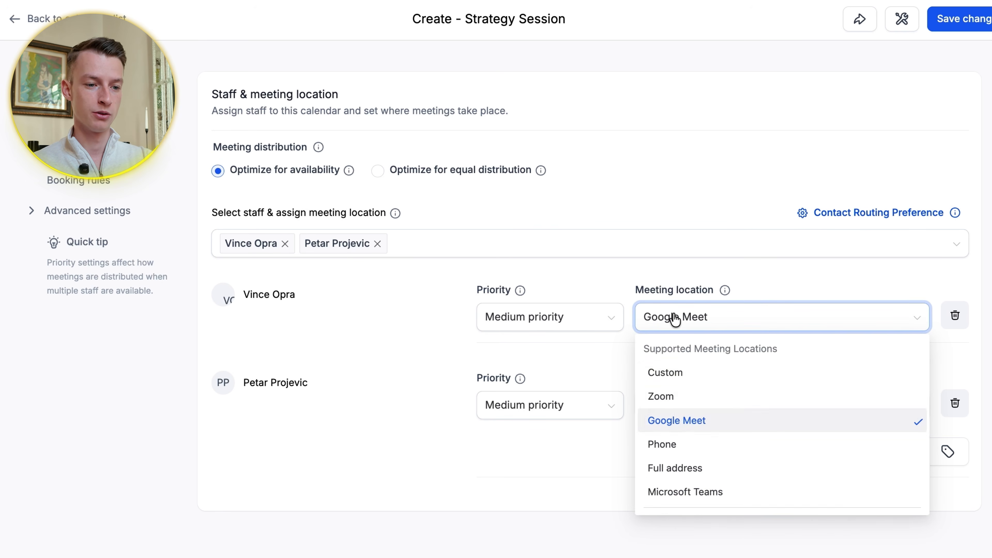
pyautogui.scroll(-3, 704, 483)
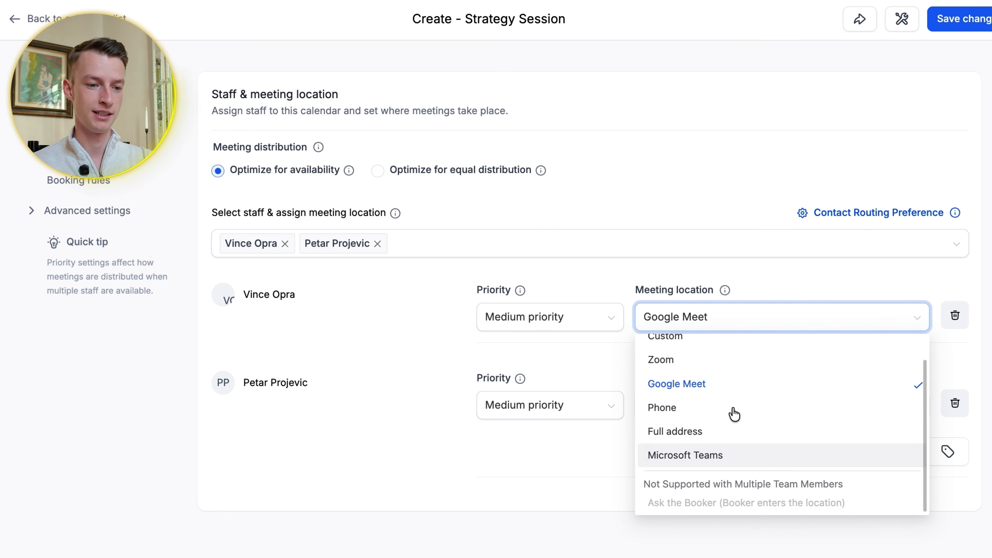
pyautogui.scroll(3, 738, 394)
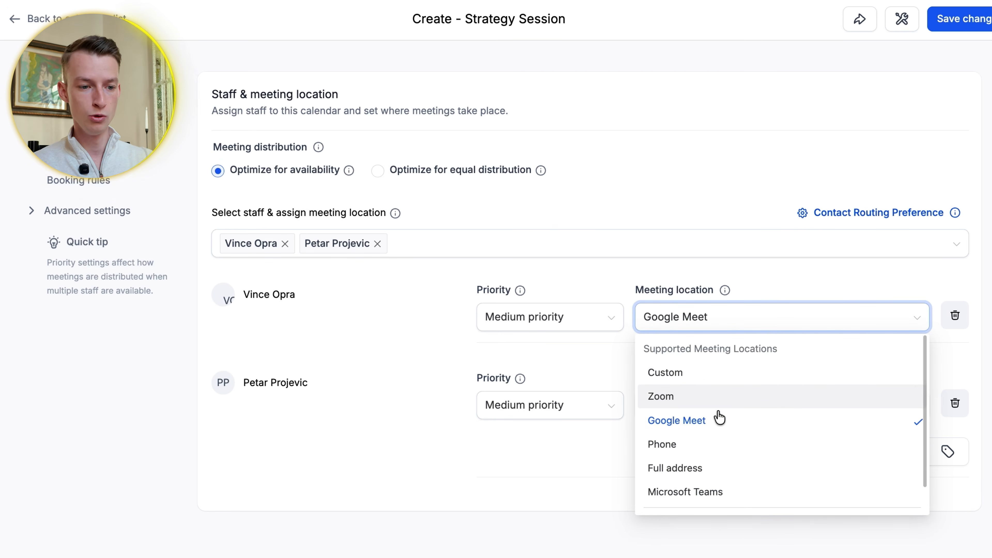
pyautogui.scroll(-2, 723, 463)
pyautogui.scroll(2, 730, 467)
pyautogui.click(649, 267)
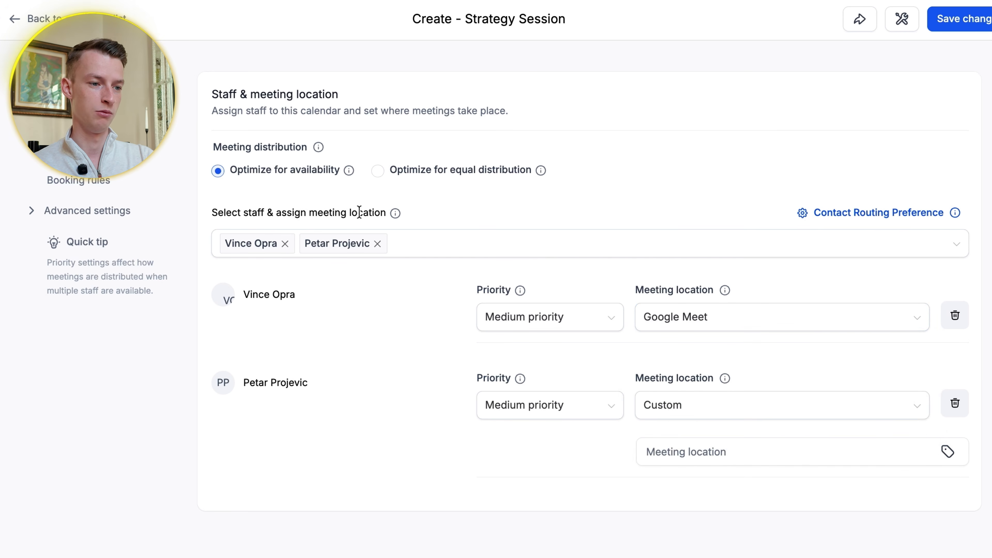
# Step: Remove the second staff member from the calendar and open the remaining member's availability schedule
pyautogui.click(378, 244)
pyautogui.click(90, 150)
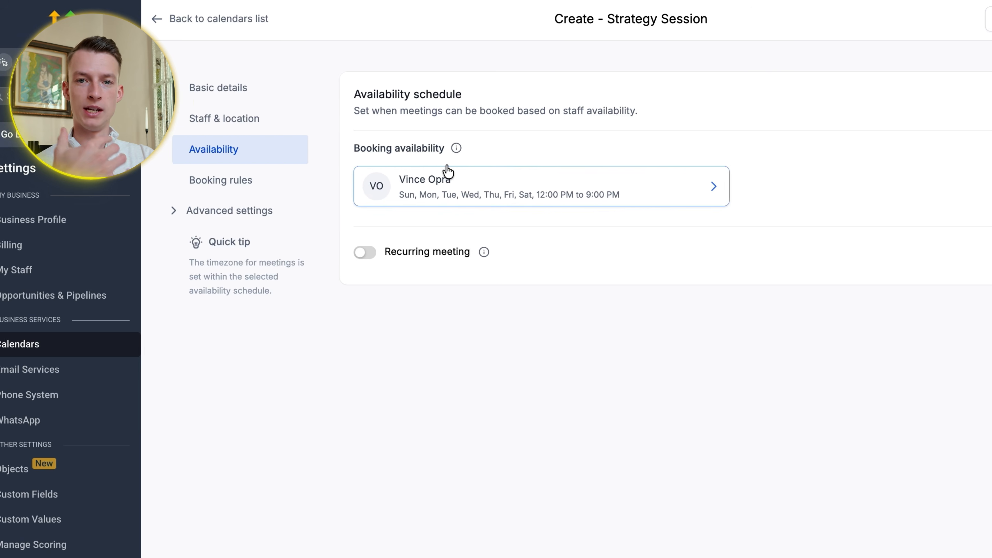
pyautogui.click(416, 198)
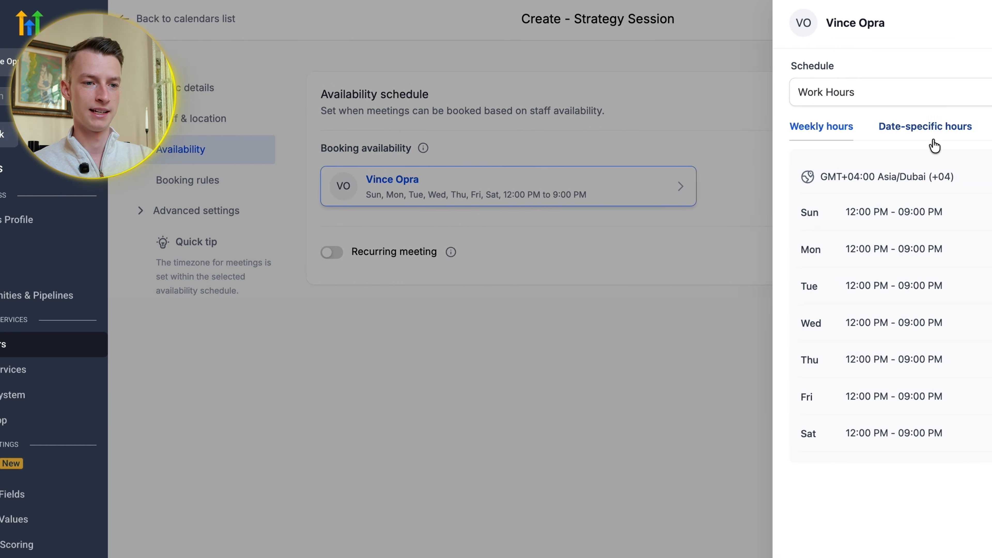
pyautogui.tripleClick(973, 212)
pyautogui.click(968, 227)
pyautogui.doubleClick(676, 249)
pyautogui.click(775, 248)
pyautogui.click(933, 105)
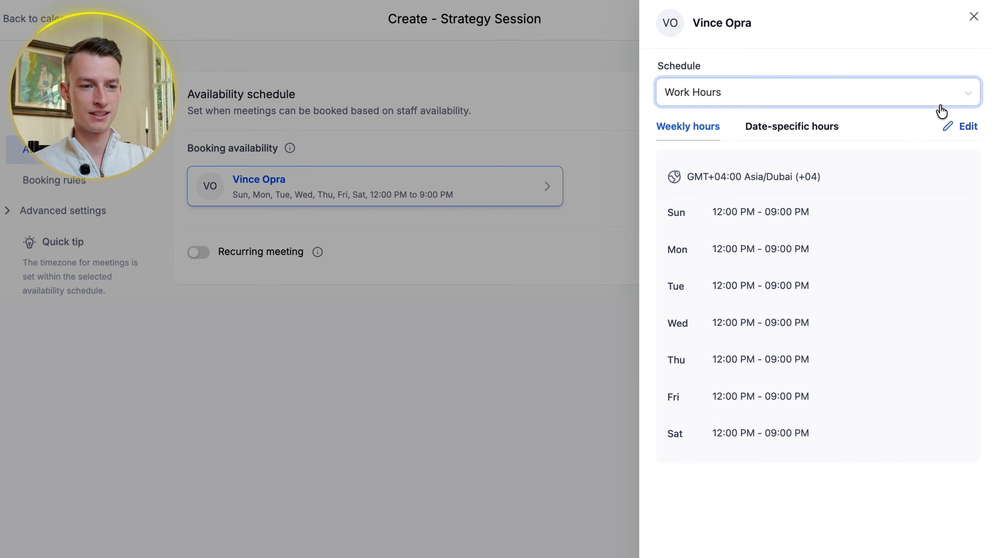
# Step: Edit the staff member's Work Hours schedule to make Sunday unavailable and save the schedule
pyautogui.click(959, 127)
pyautogui.click(836, 187)
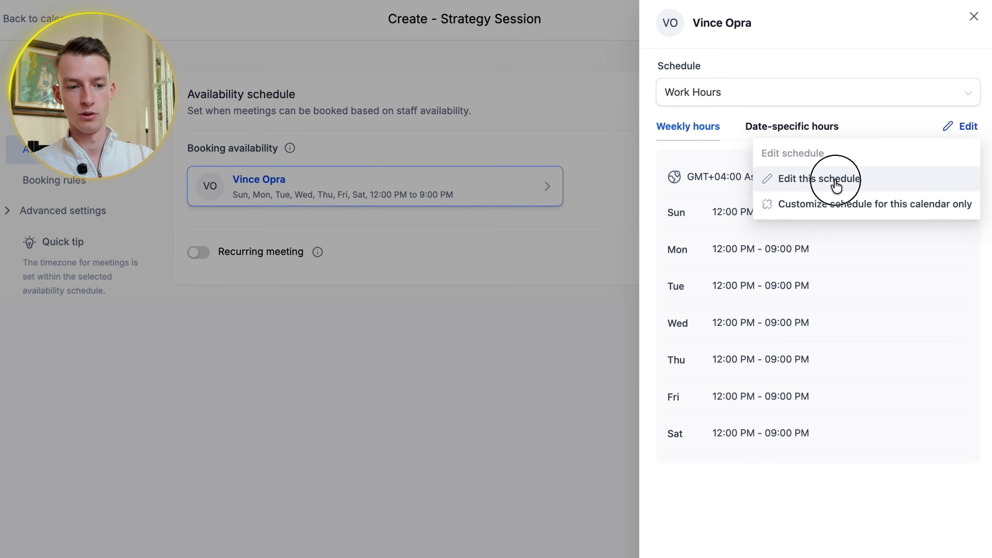
pyautogui.scroll(-3, 797, 270)
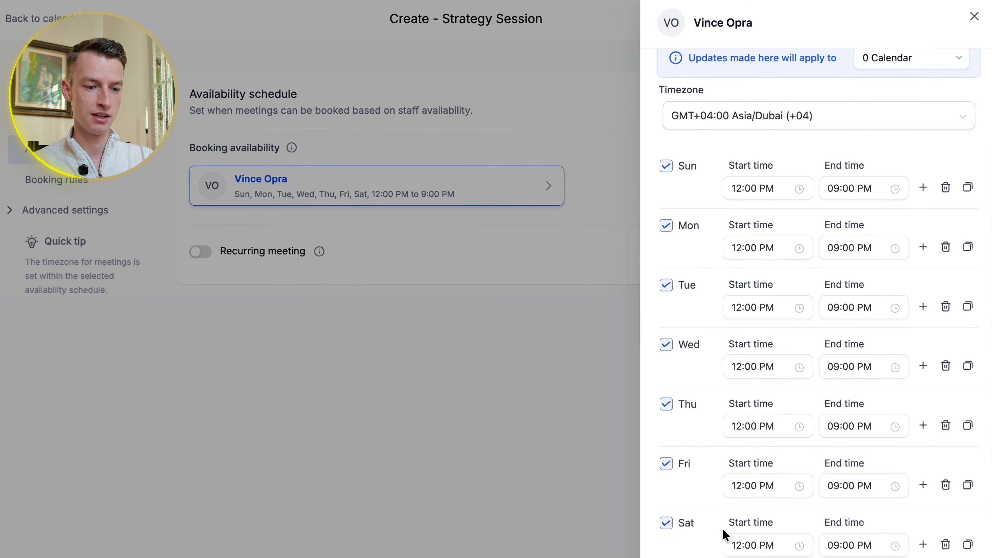
pyautogui.click(666, 166)
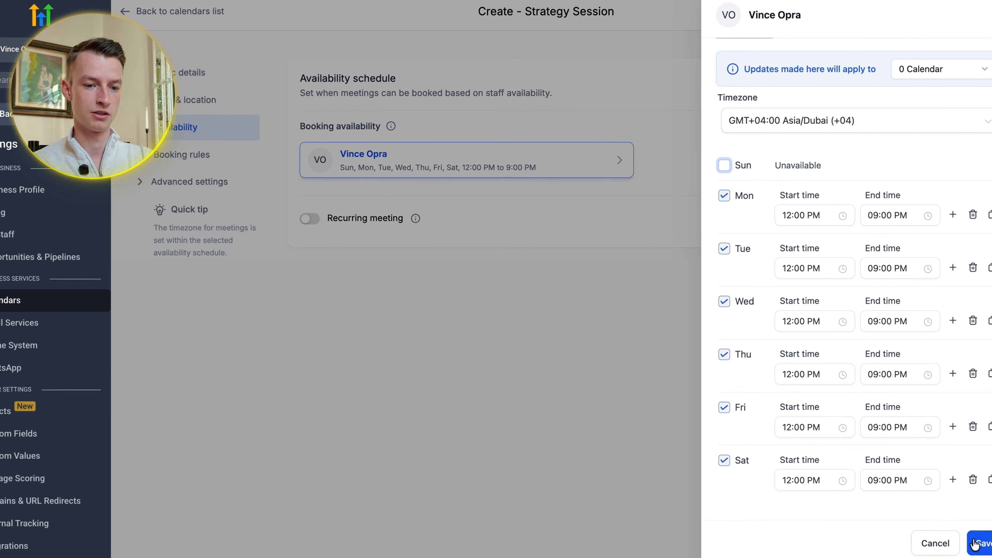
pyautogui.click(978, 552)
pyautogui.click(601, 351)
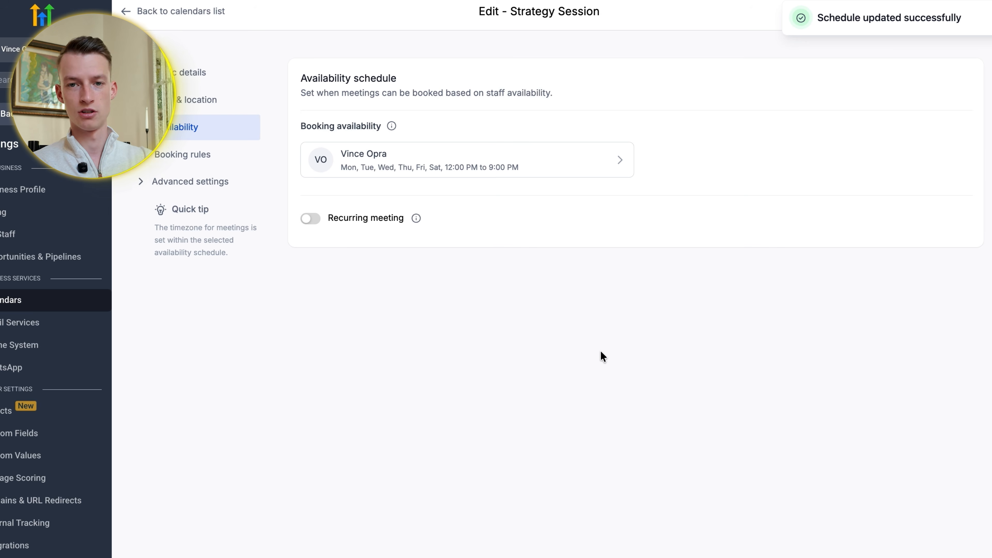
# Step: Set the meeting interval to 15 minutes in the calendar's booking rules
pyautogui.click(225, 162)
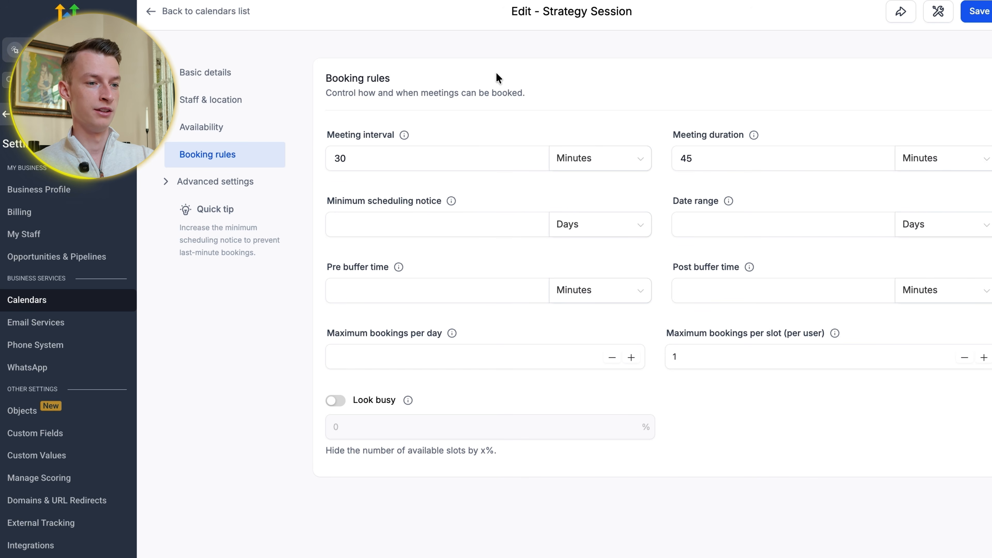
pyautogui.click(889, 159)
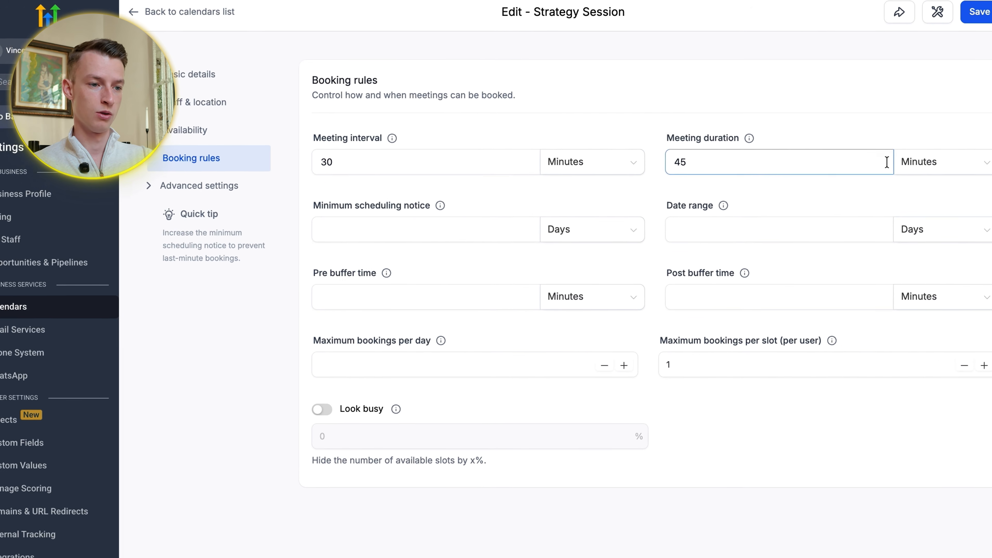
pyautogui.moveTo(392, 139)
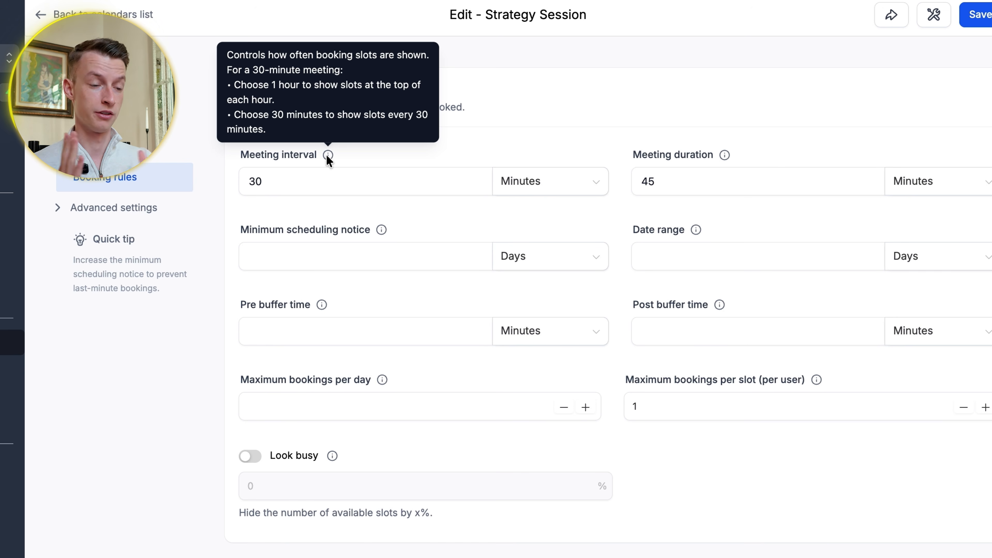
pyautogui.click(314, 181)
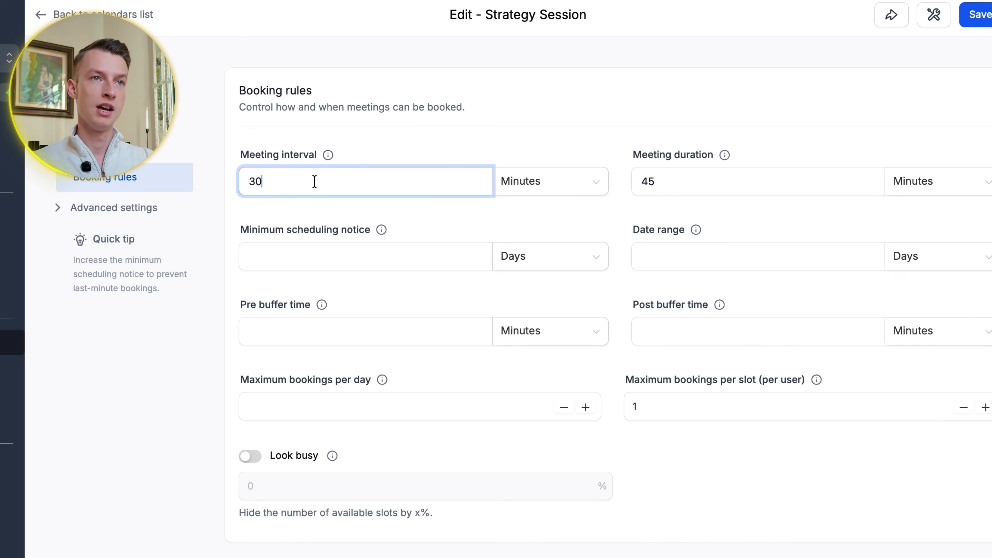
pyautogui.press('BackSpace')
pyautogui.press('BackSpace')
pyautogui.write('10')
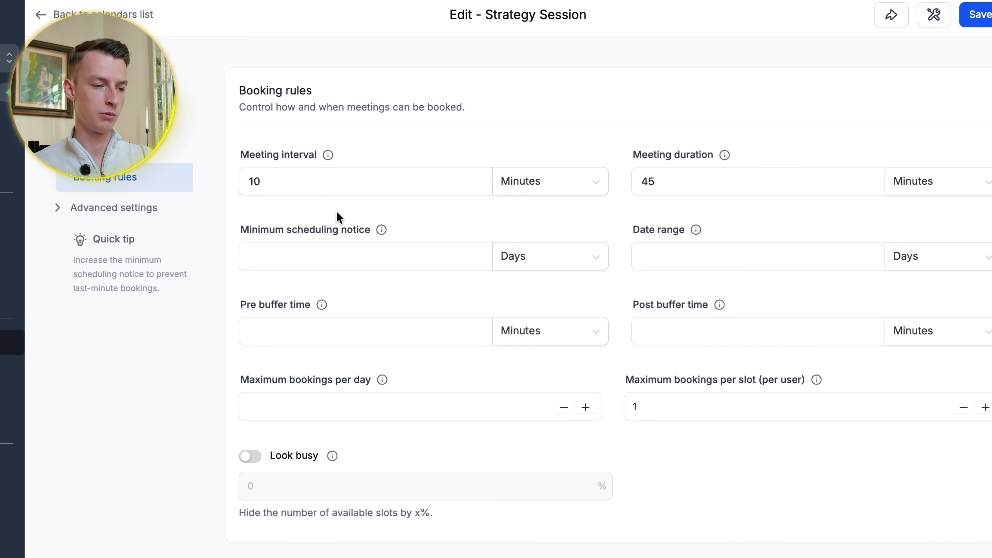
pyautogui.write('5')
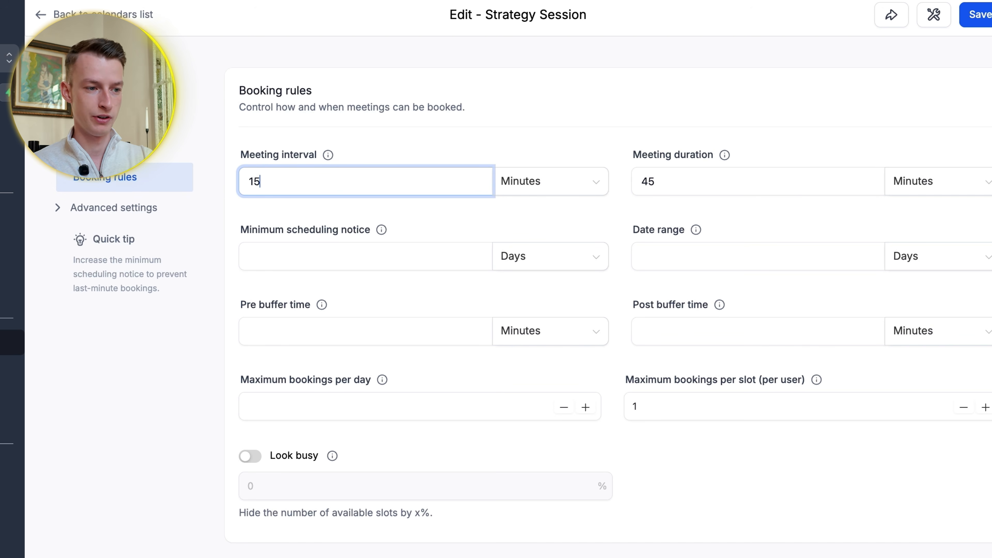
pyautogui.click(723, 178)
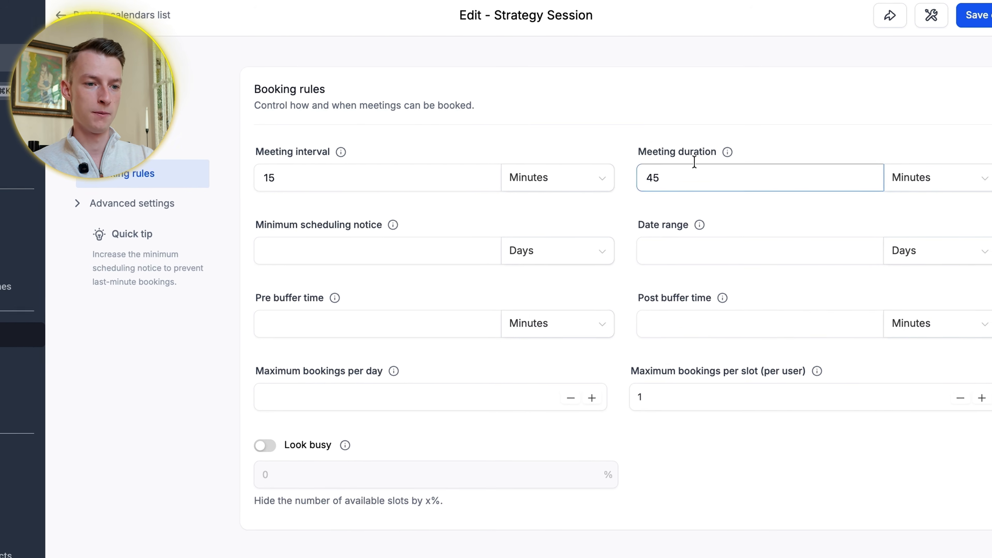
# Step: Set the minimum scheduling notice in the booking rules to 4 hours
pyautogui.click(700, 241)
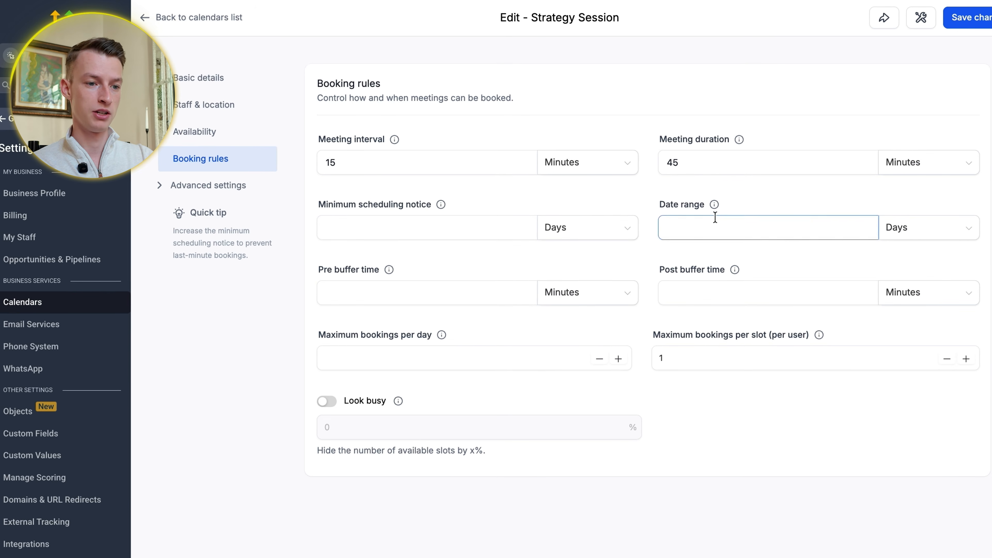
pyautogui.moveTo(438, 204)
pyautogui.click(607, 231)
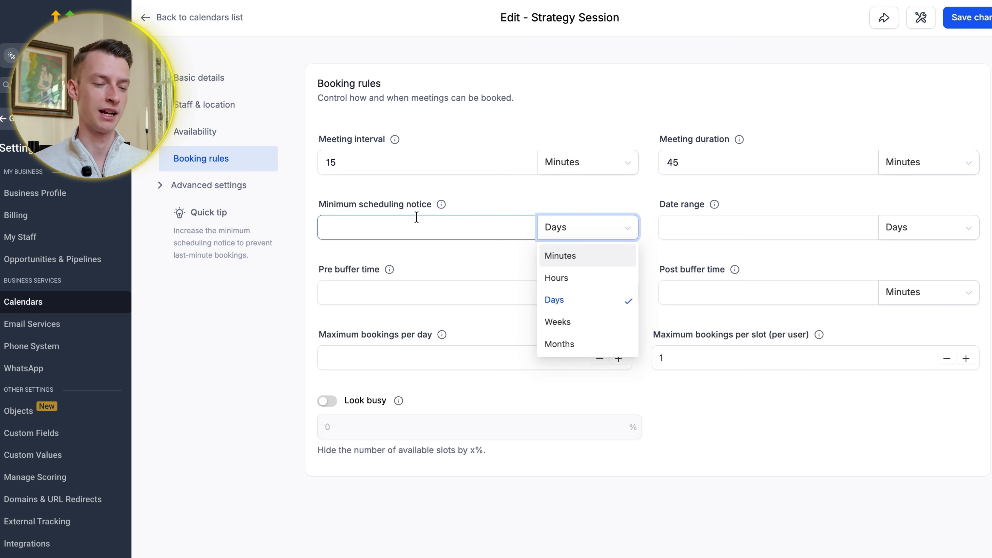
pyautogui.click(589, 285)
pyautogui.click(462, 227)
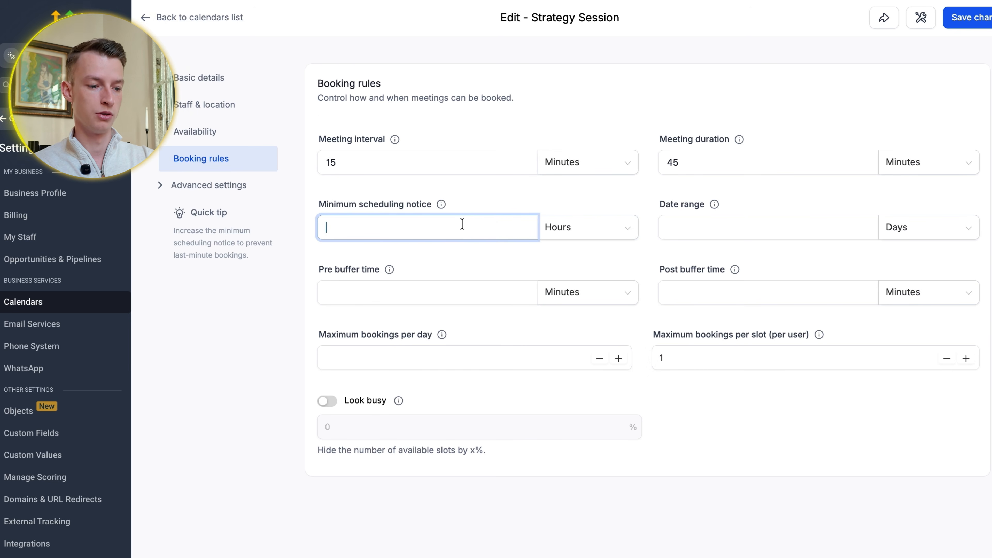
pyautogui.click(470, 265)
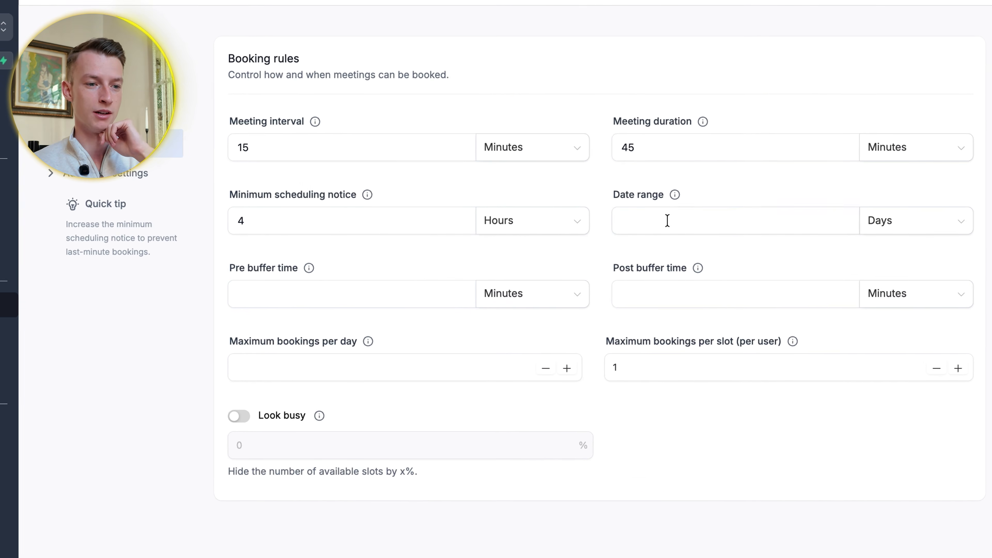
# Step: Set the date range in which meetings can be booked to 4 days
pyautogui.click(920, 230)
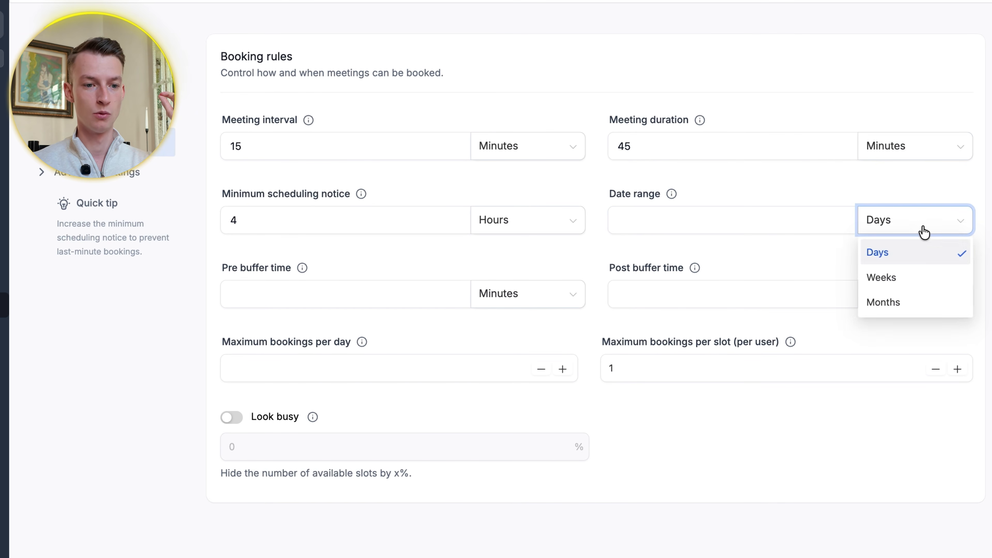
pyautogui.click(821, 224)
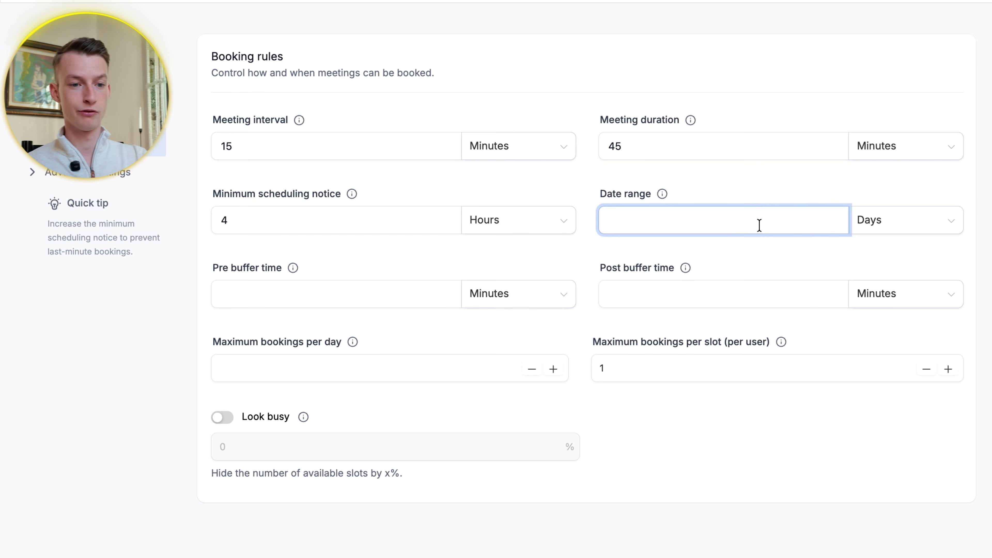
pyautogui.write('4')
pyautogui.click(773, 255)
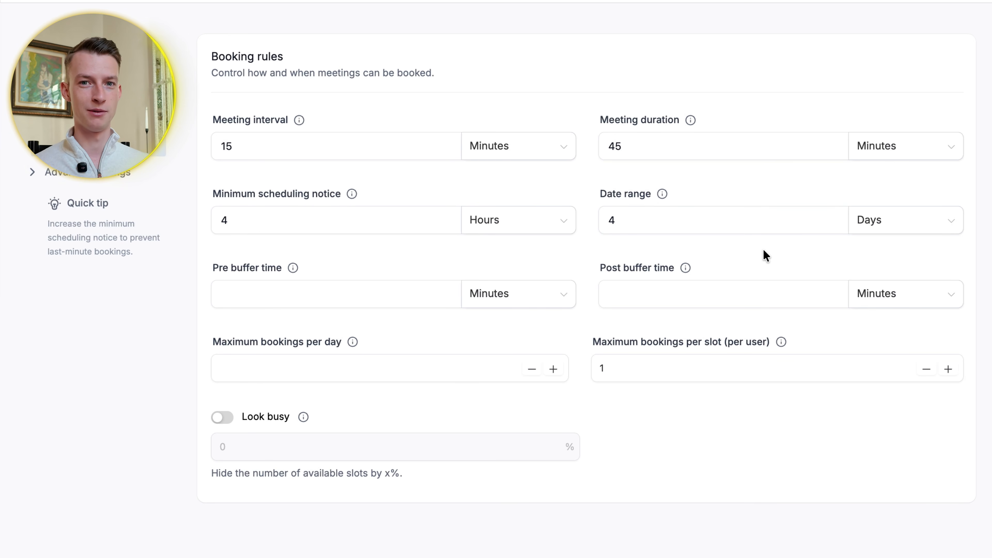
# Step: Set both the pre buffer time and the post buffer time to 15 minutes
pyautogui.click(350, 293)
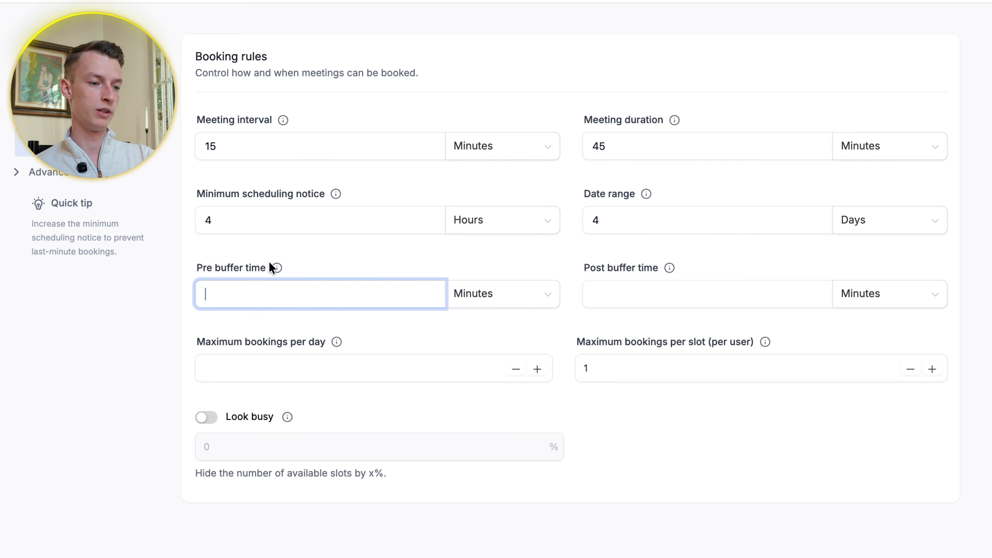
pyautogui.moveTo(284, 270)
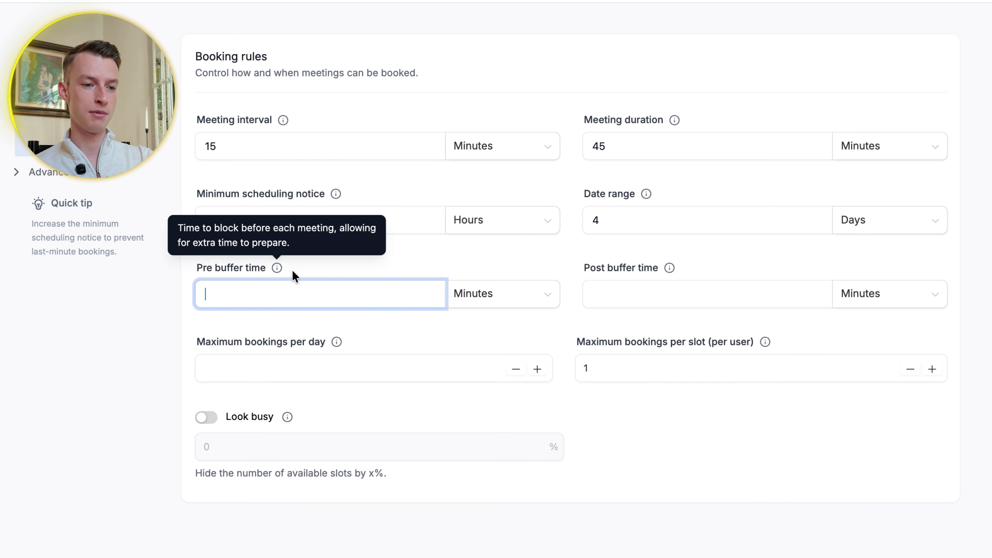
pyautogui.click(667, 285)
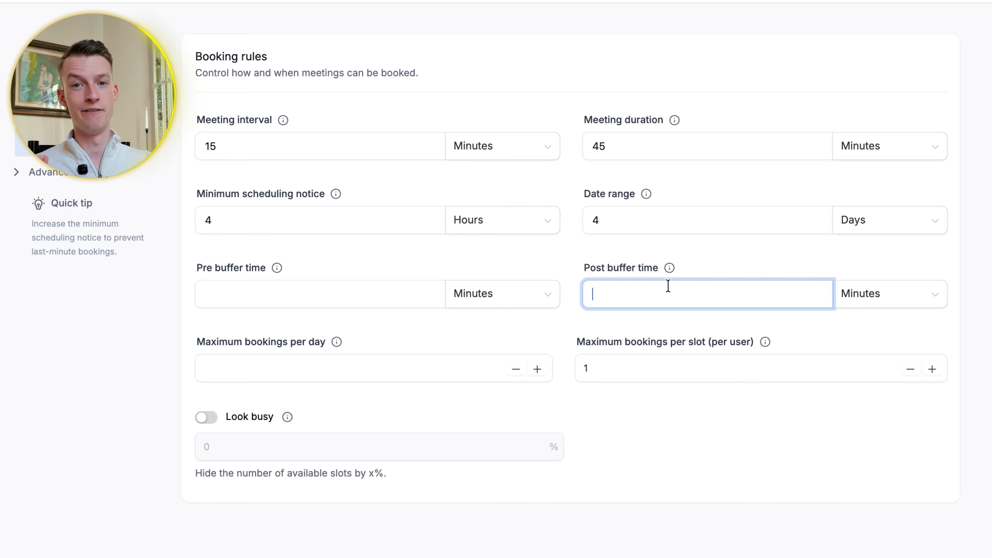
pyautogui.click(331, 304)
pyautogui.write('15')
pyautogui.click(702, 292)
pyautogui.write('15')
pyautogui.click(672, 336)
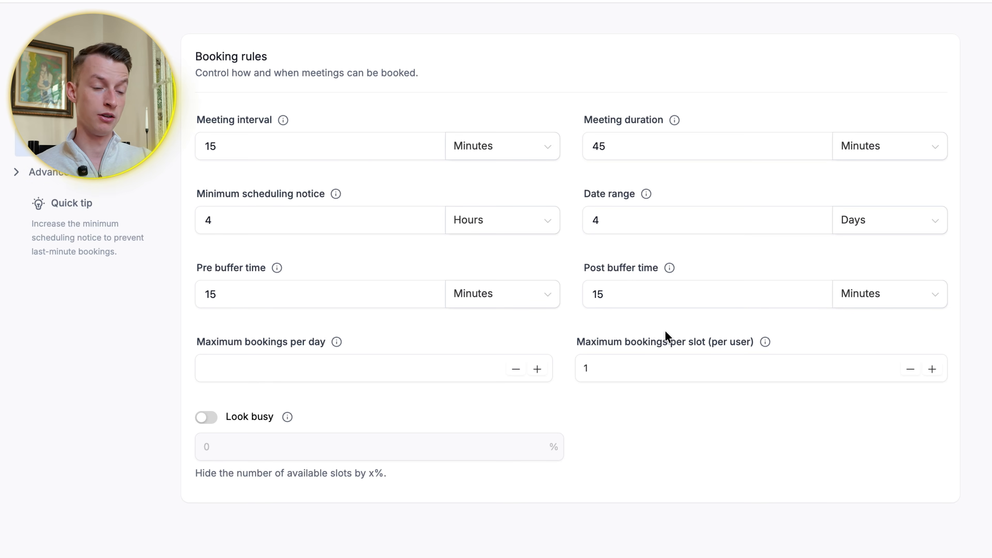
# Step: Limit the maximum bookings per day to 6 and check the explanation of the per-slot booking limit
pyautogui.click(324, 364)
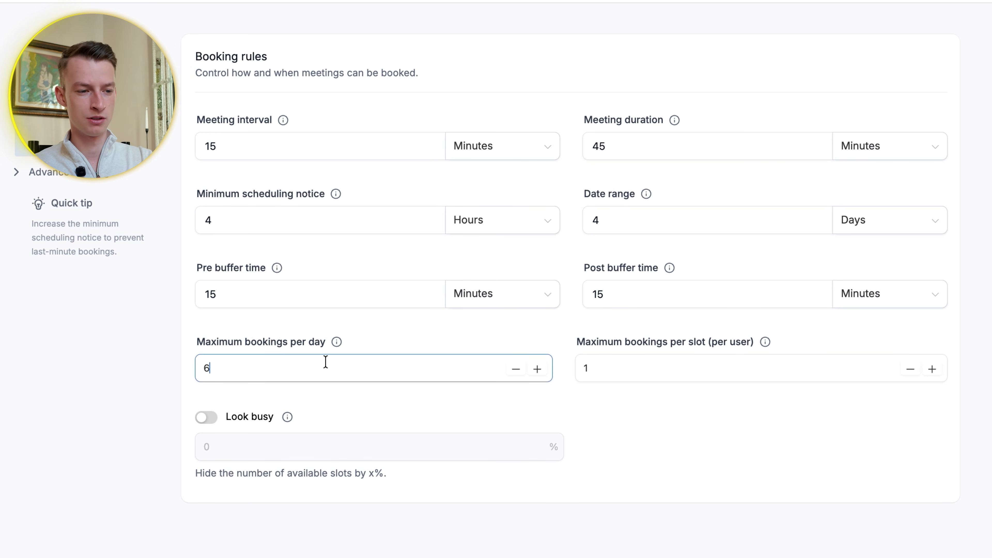
pyautogui.click(396, 344)
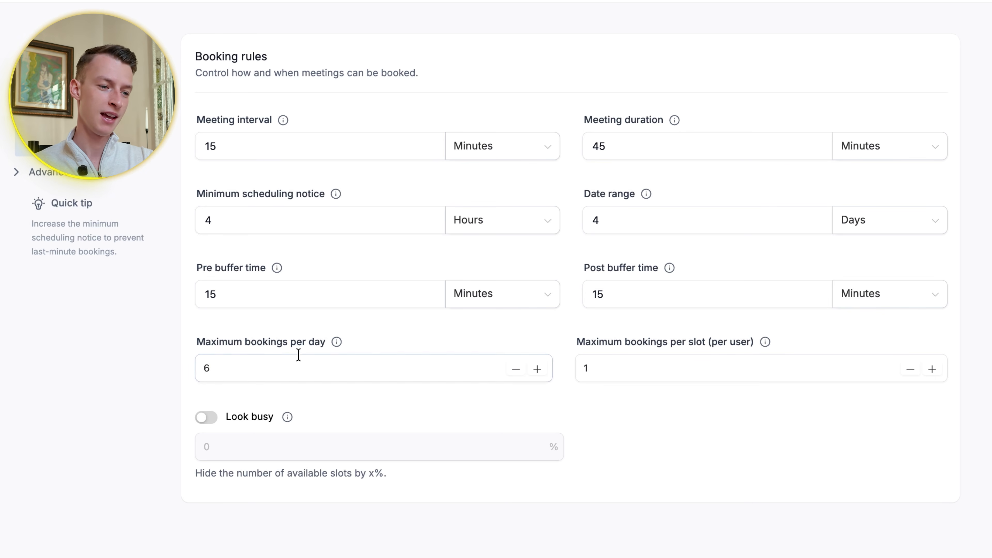
pyautogui.moveTo(765, 343)
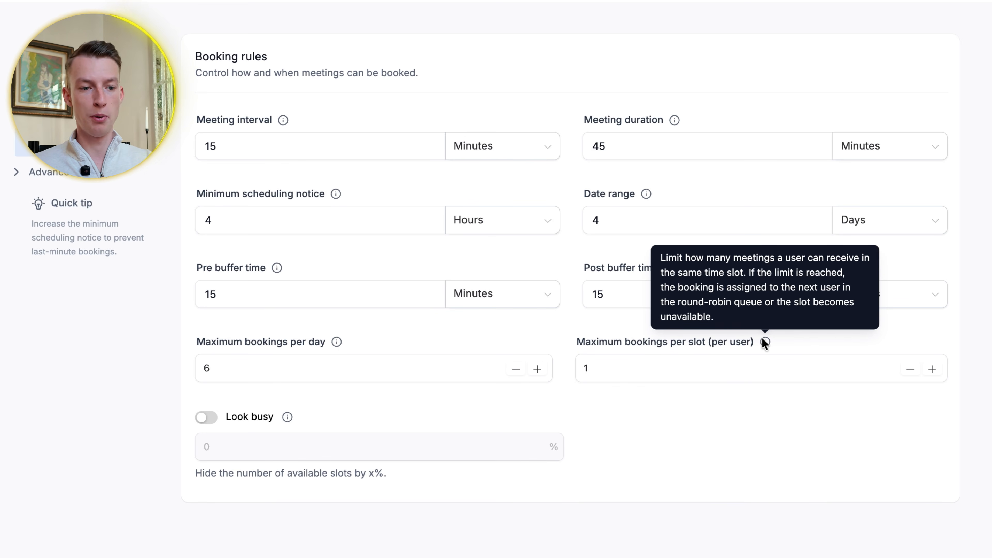
pyautogui.click(684, 366)
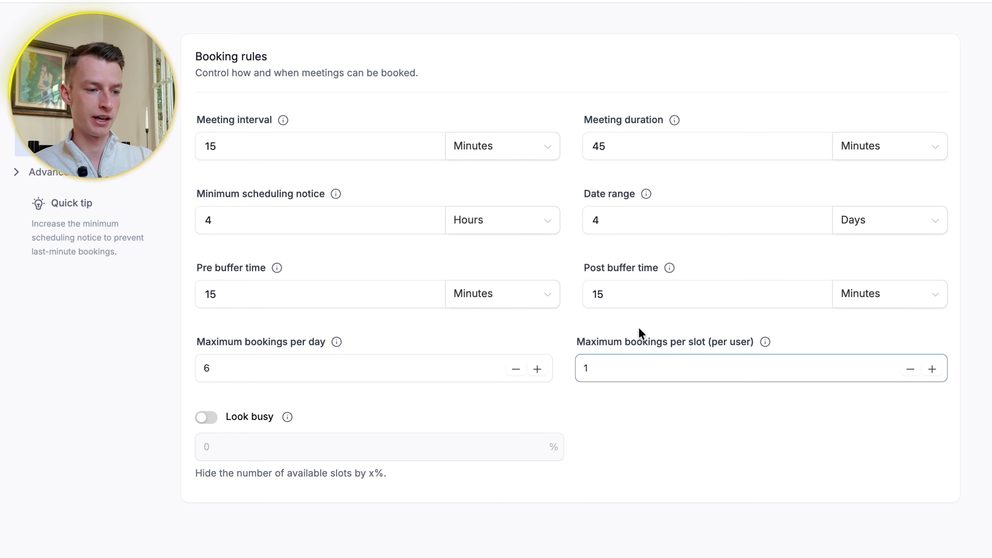
# Step: Try the Look busy option with 40% of the slots hidden, clear the percentage and switch the option off again
pyautogui.moveTo(286, 418)
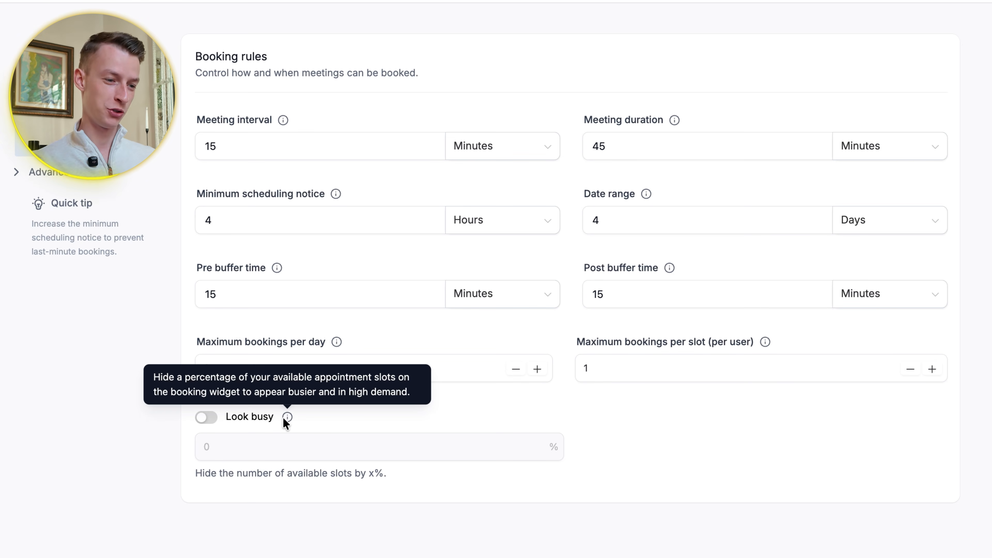
pyautogui.click(205, 418)
pyautogui.click(256, 446)
pyautogui.write('4')
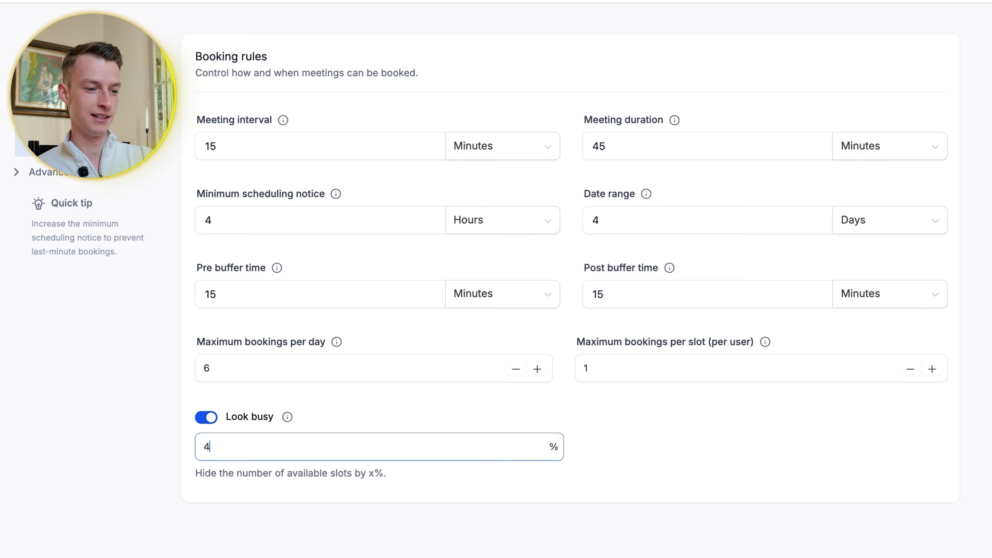
pyautogui.write('0')
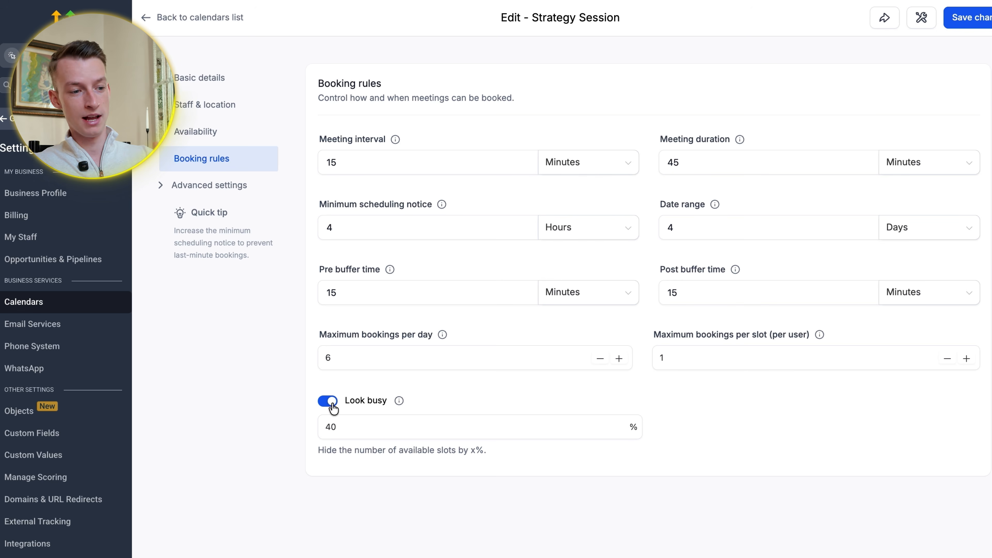
pyautogui.click(395, 436)
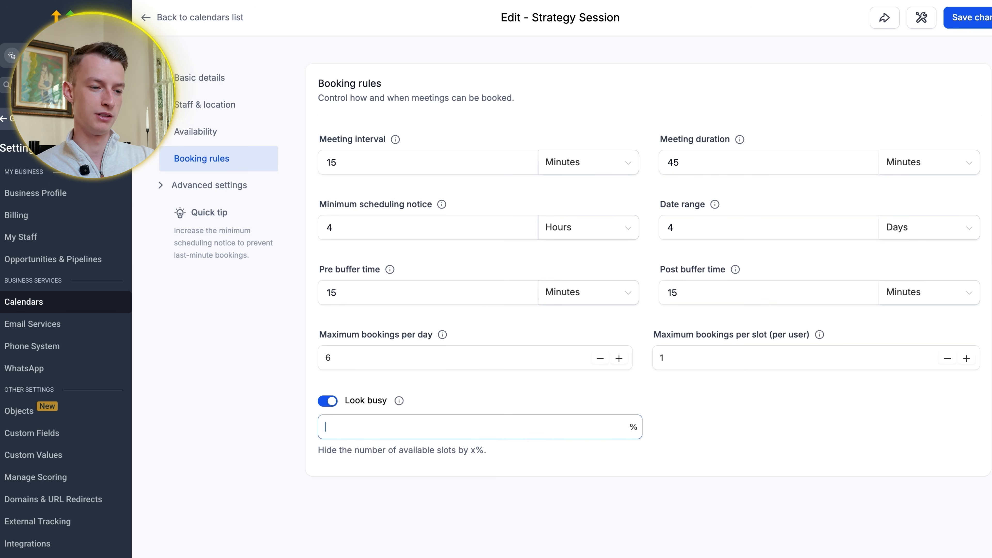
pyautogui.click(340, 406)
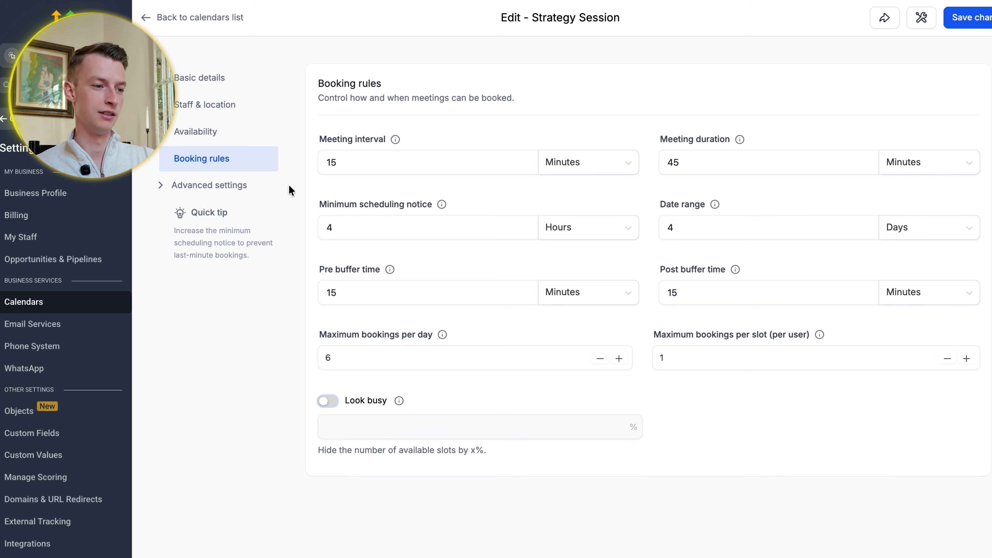
# Step: Open the advanced form and confirmation settings and view the available booking form choices
pyautogui.click(223, 186)
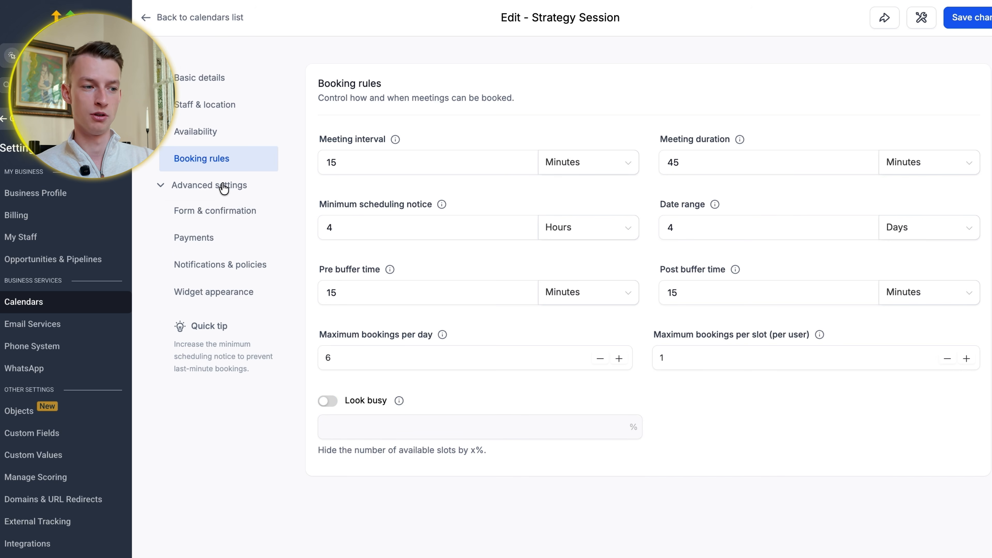
pyautogui.click(226, 214)
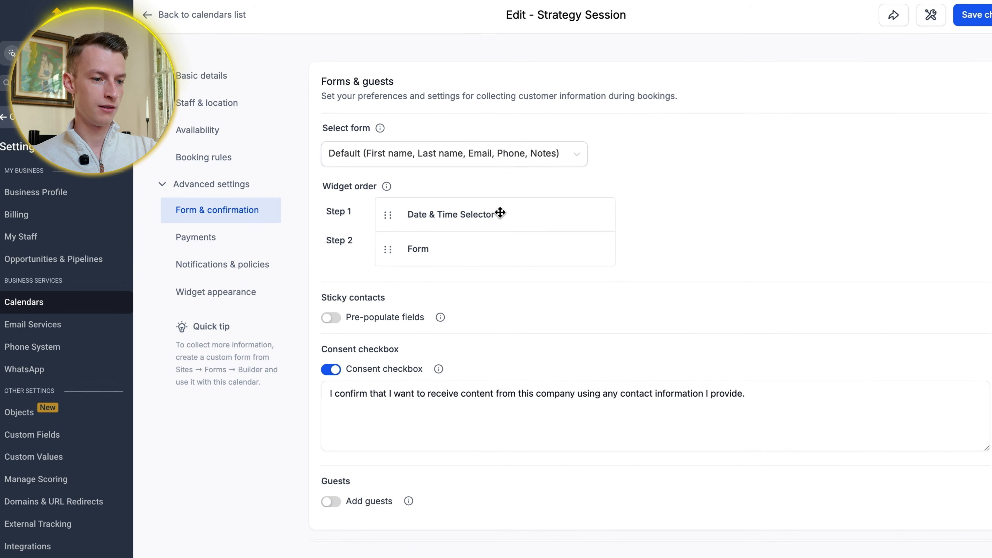
pyautogui.click(392, 158)
pyautogui.click(656, 104)
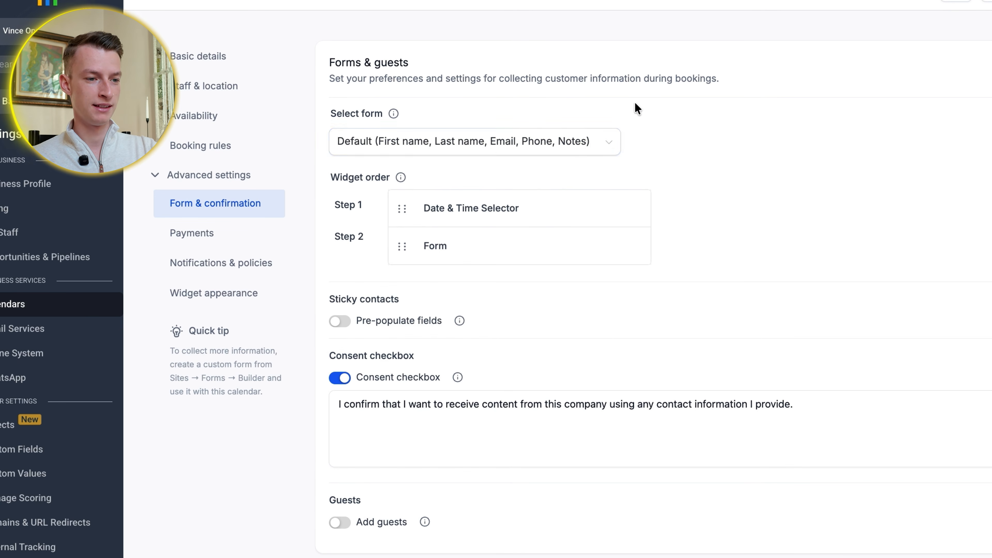
# Step: Look through the whole list of selectable booking forms and keep the default form
pyautogui.click(543, 135)
pyautogui.scroll(-5, 500, 249)
pyautogui.scroll(5, 527, 222)
pyautogui.click(663, 166)
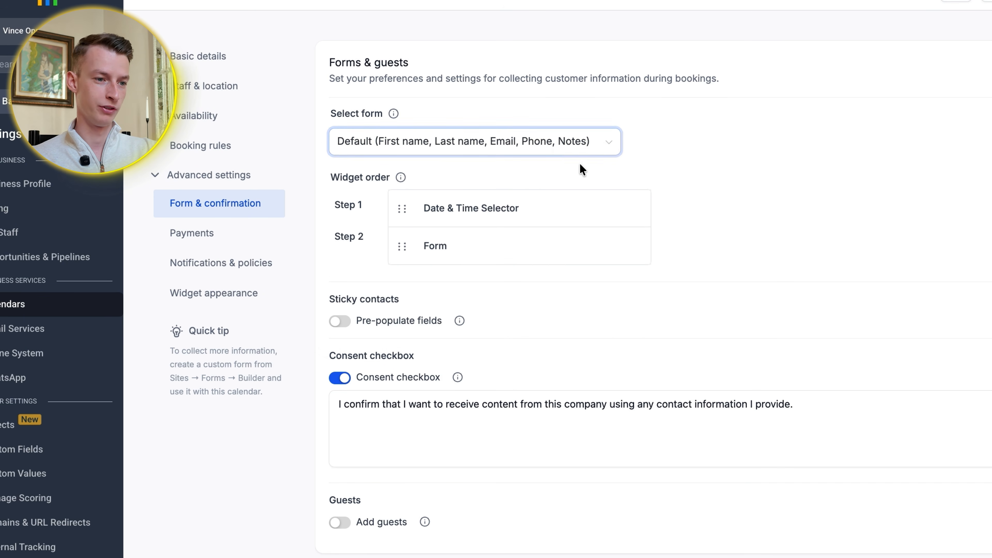
# Step: Allow bookers to add guests to the Strategy Session appointment
pyautogui.scroll(-2, 583, 170)
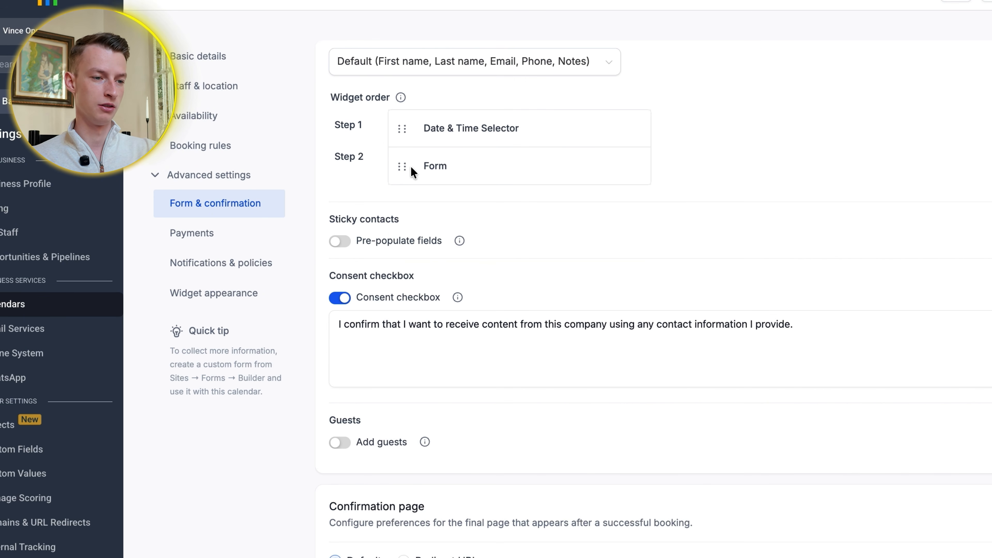
pyautogui.scroll(-3, 421, 155)
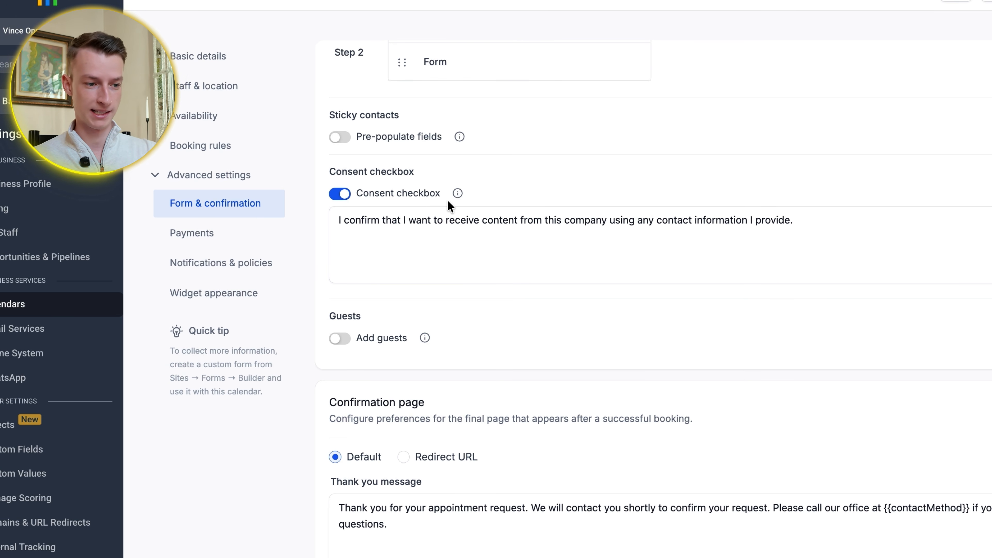
pyautogui.click(348, 341)
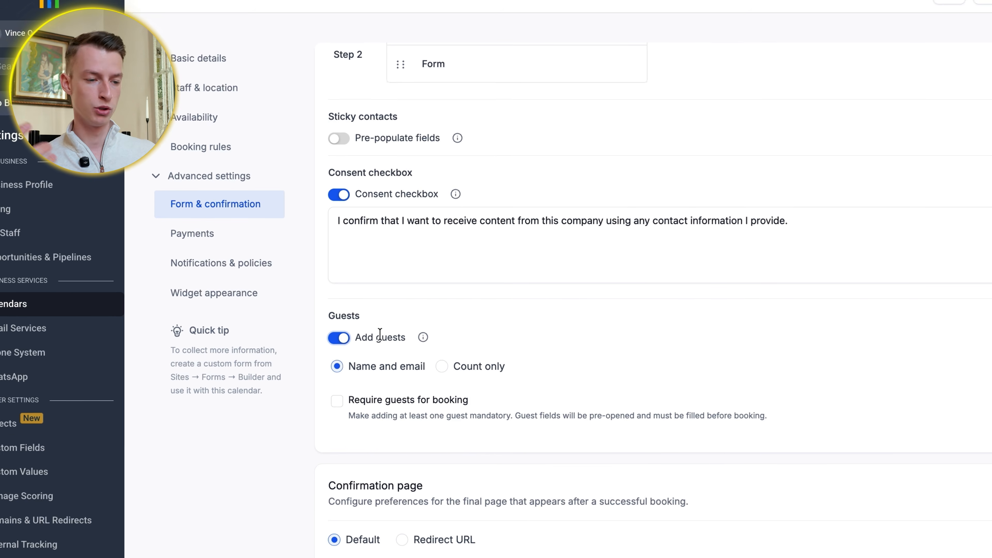
# Step: Switch the confirmation page from the default thank you message to a redirect URL
pyautogui.scroll(-5, 379, 334)
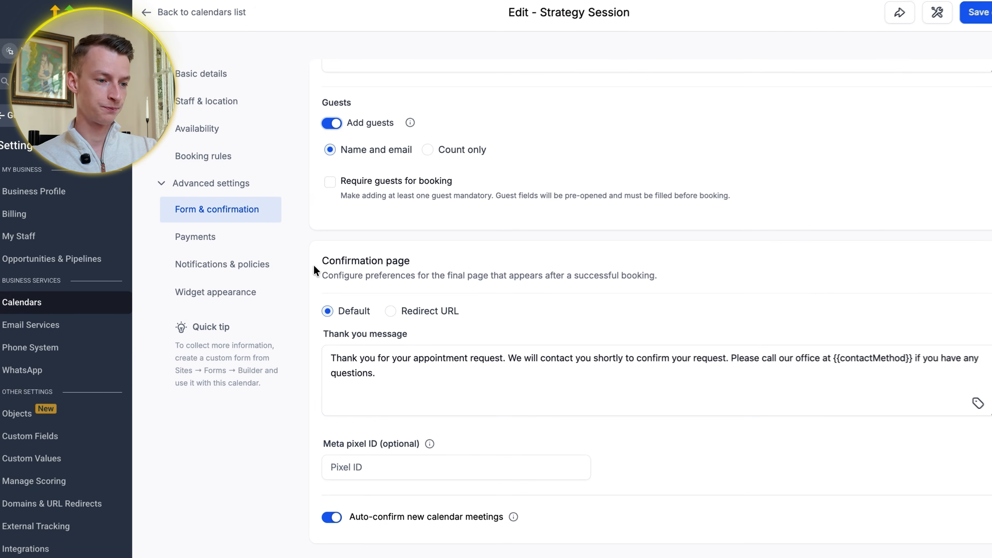
pyautogui.moveTo(415, 259); pyautogui.dragTo(317, 256)
pyautogui.click(319, 258)
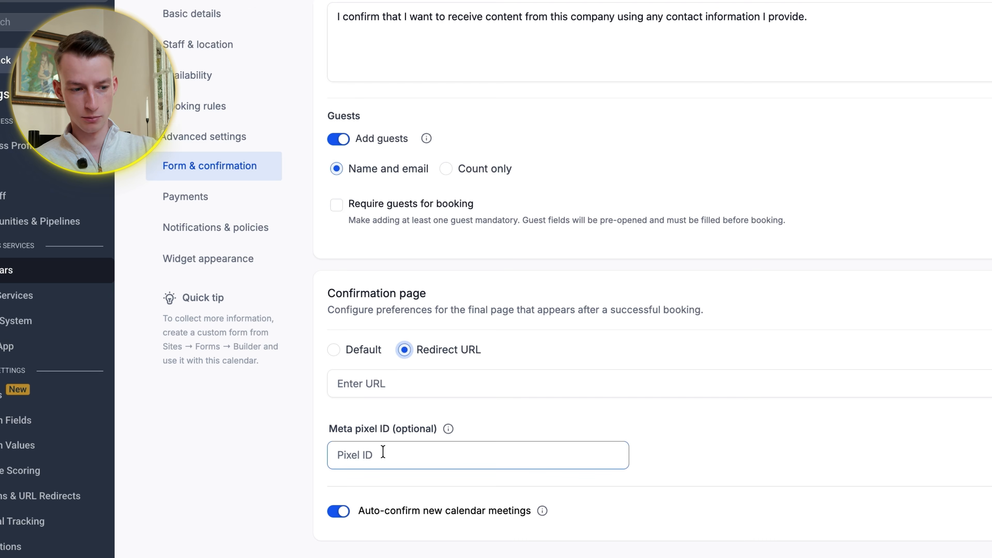
# Step: Try accepting payments with a total amount of 249 USD, check the partial payment and coupon code options, and switch payments off again
pyautogui.click(213, 203)
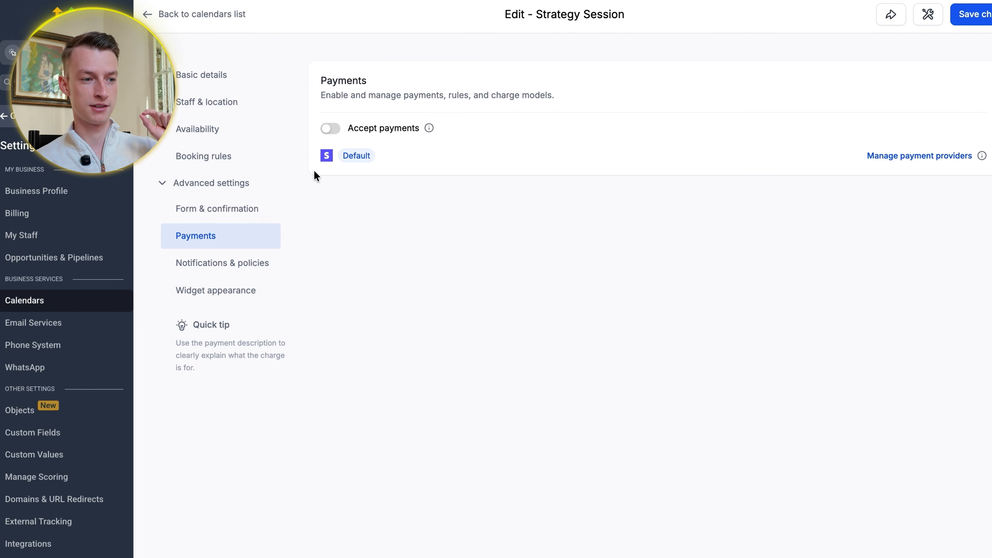
pyautogui.click(338, 129)
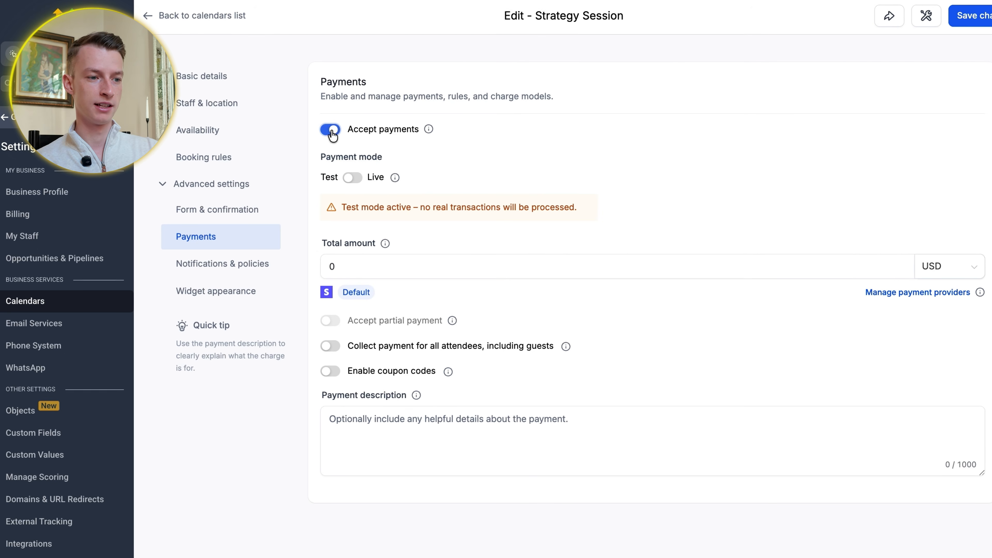
pyautogui.click(358, 258)
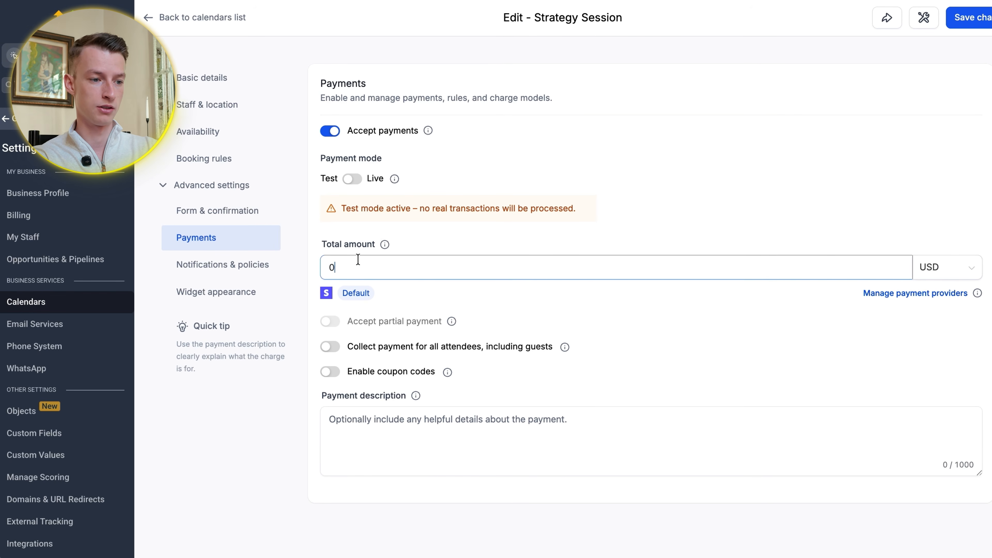
pyautogui.press('BackSpace')
pyautogui.write('249')
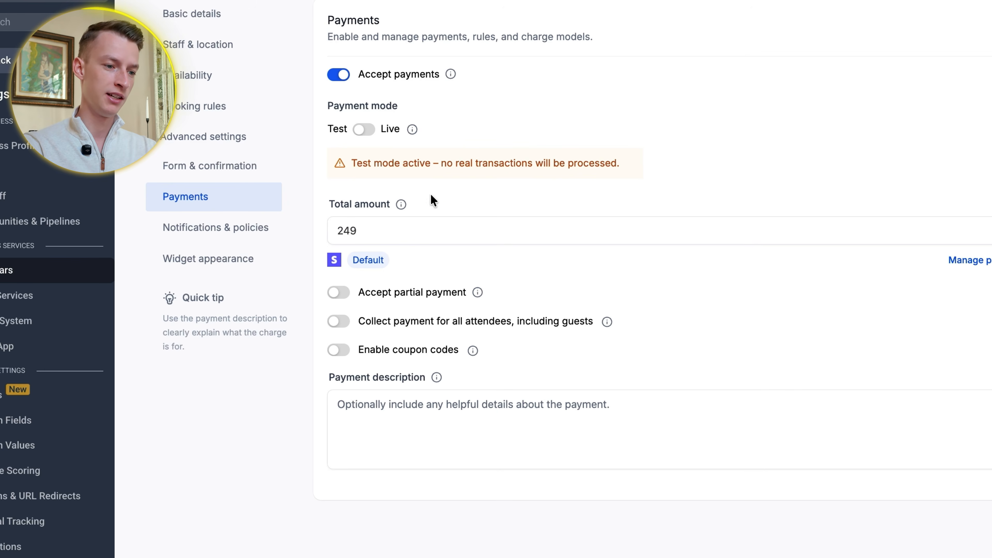
pyautogui.moveTo(479, 287)
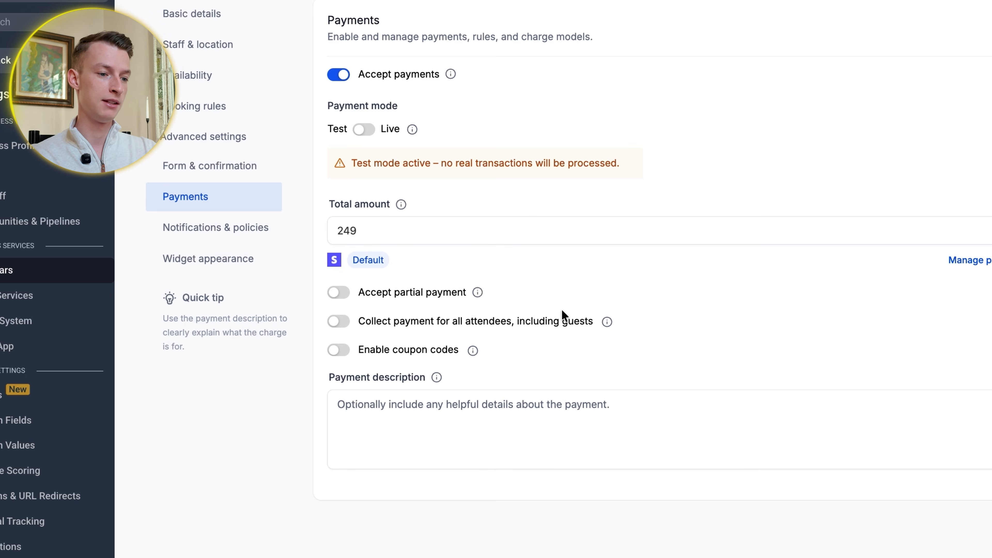
pyautogui.moveTo(473, 352)
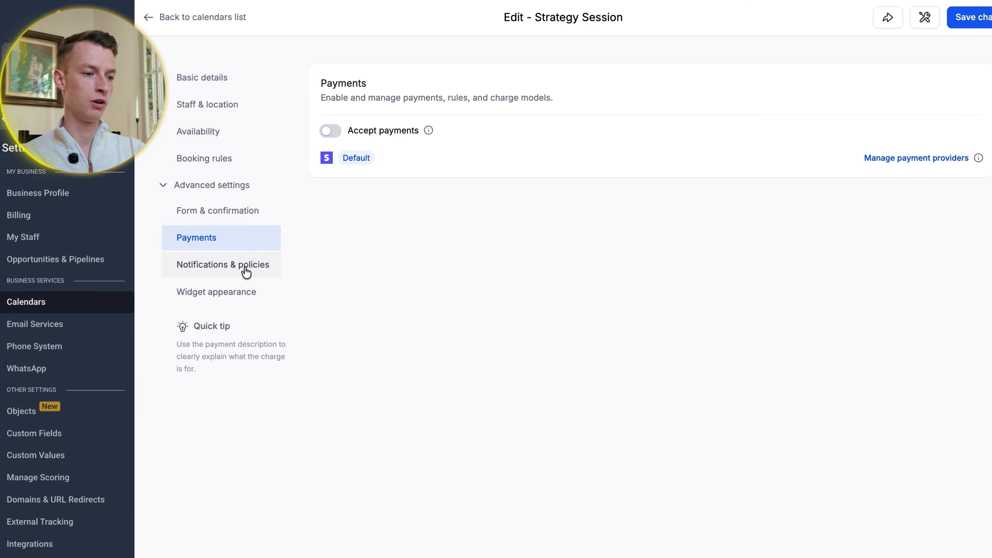
# Step: Open the notification and policy settings and review the notification types and their enabled channels
pyautogui.click(246, 272)
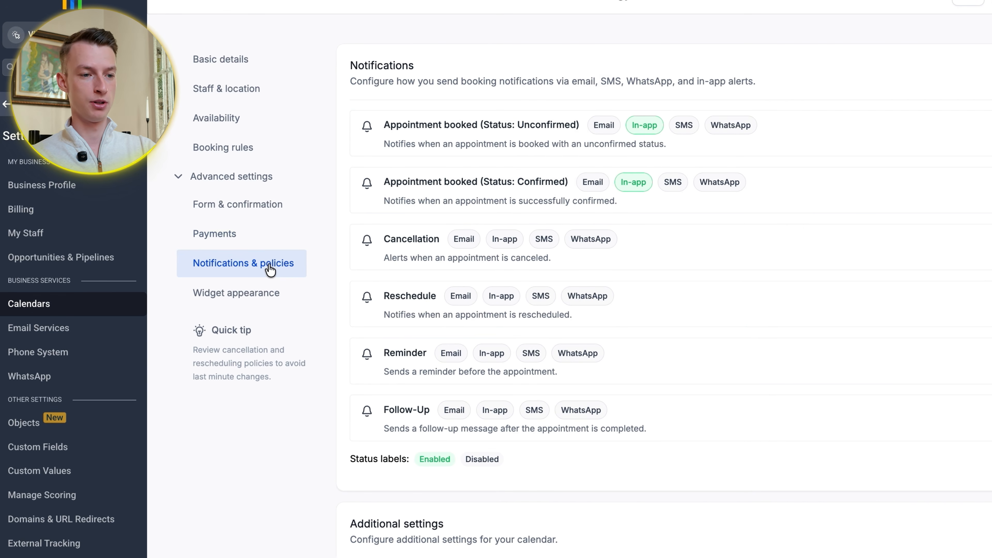
pyautogui.scroll(-12, 597, 210)
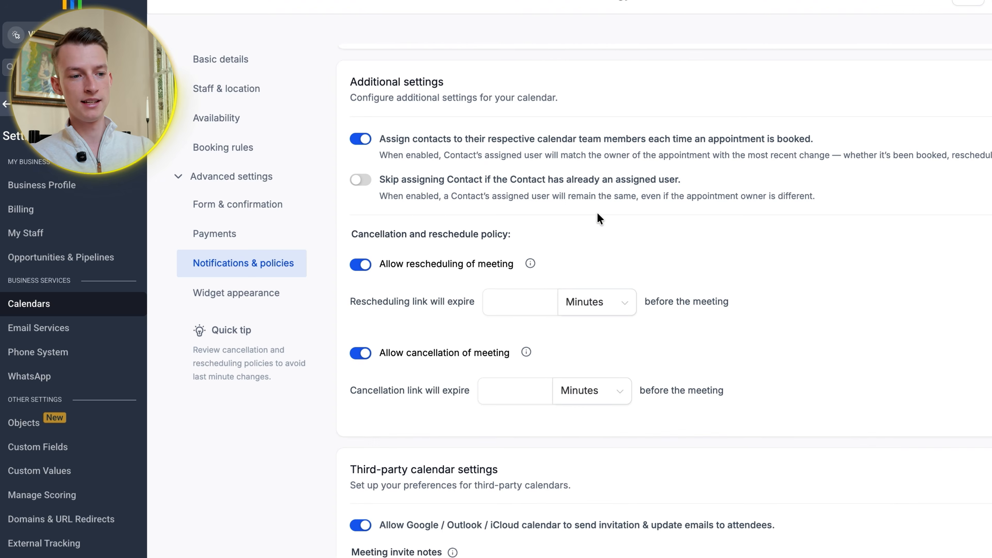
pyautogui.scroll(3, 597, 212)
pyautogui.scroll(10, 597, 214)
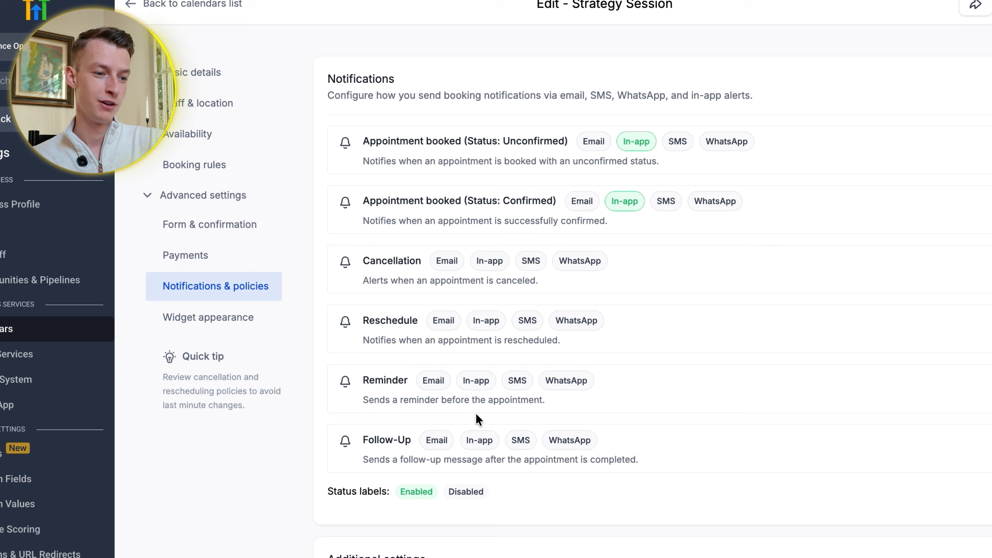
pyautogui.scroll(-2, 476, 413)
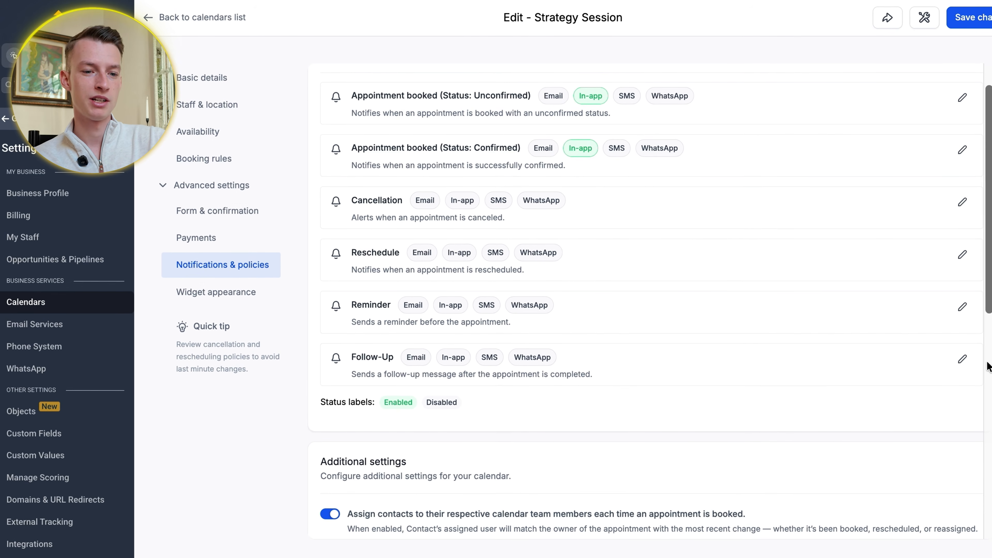
# Step: Enable the email channel of the follow-up notification and check the contact's trigger time and email content
pyautogui.click(962, 359)
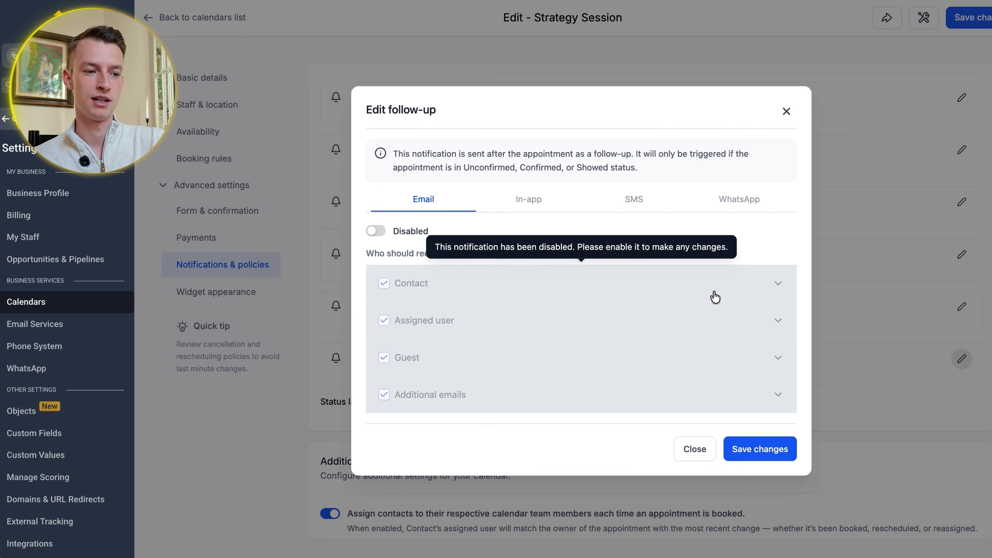
pyautogui.click(376, 230)
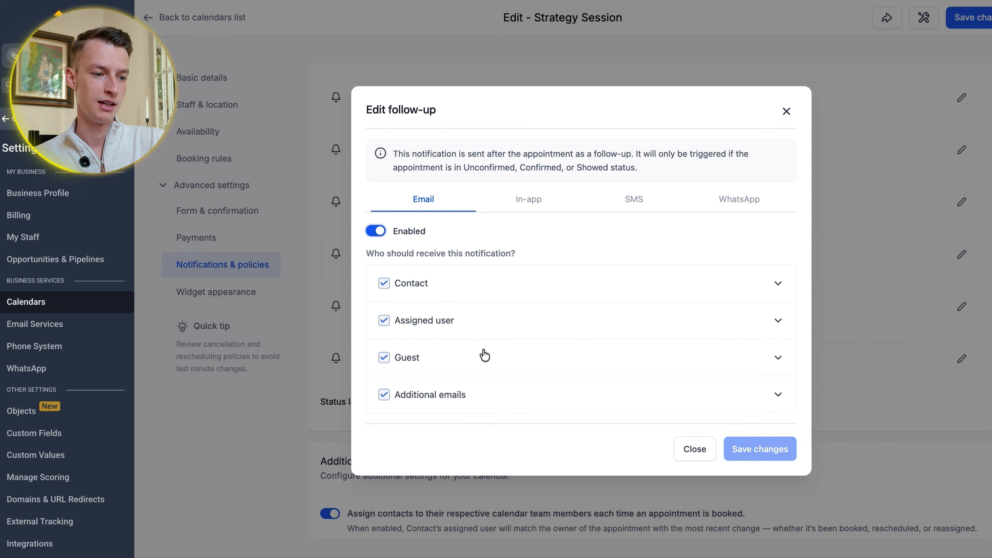
pyautogui.click(745, 284)
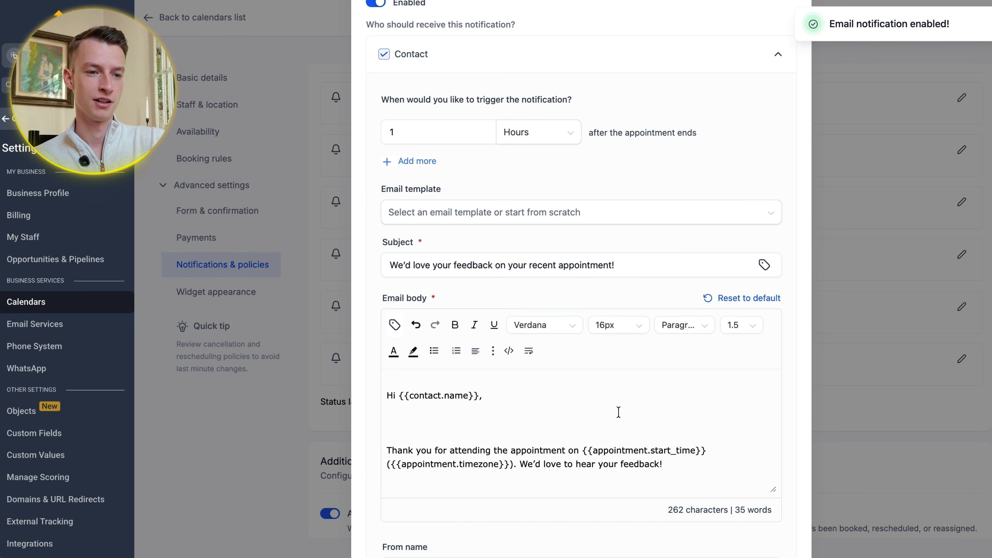
pyautogui.scroll(5, 619, 412)
pyautogui.click(782, 27)
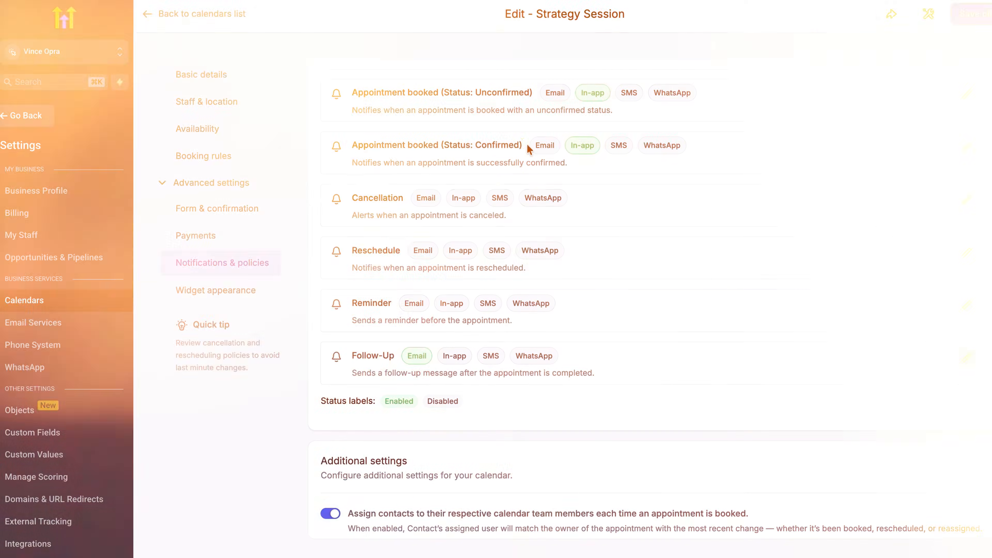
# Step: Review the contact assignment options, the cancellation and reschedule policy, and the third-party calendar settings
pyautogui.scroll(2, 527, 143)
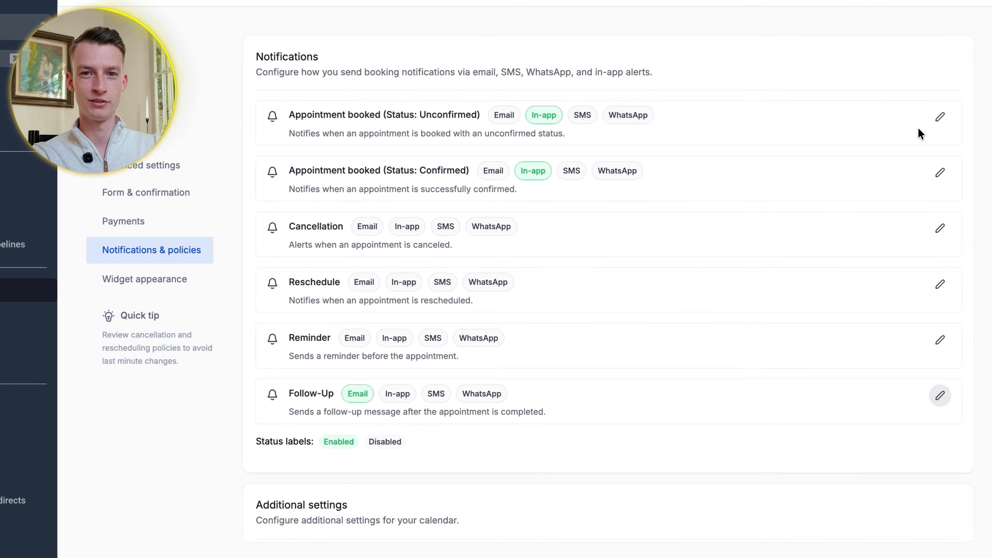
pyautogui.scroll(-10, 825, 351)
pyautogui.scroll(-2, 825, 352)
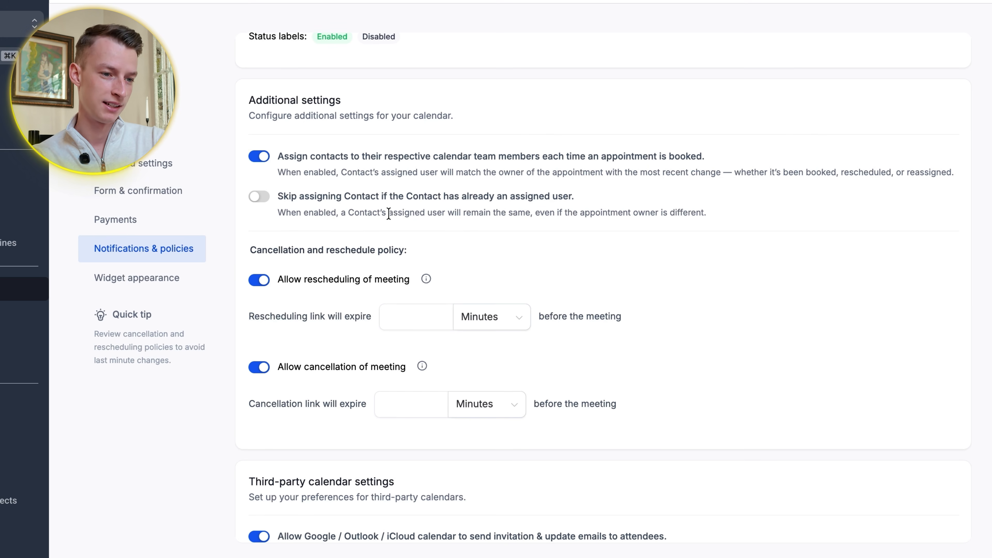
pyautogui.scroll(-7, 388, 215)
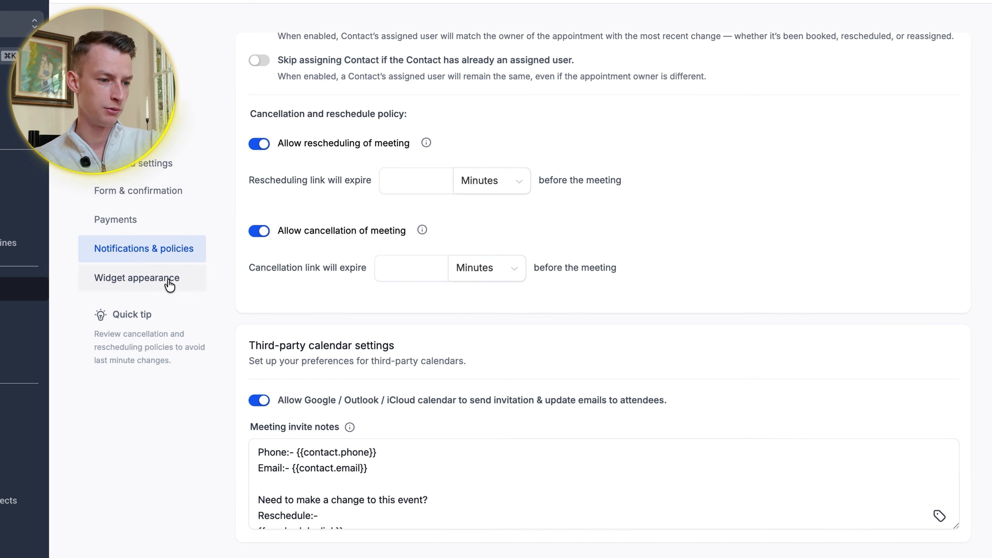
# Step: Review the widget style, colour and button text settings, and preview the booking widget, trying the 02:30 PM slot
pyautogui.click(169, 285)
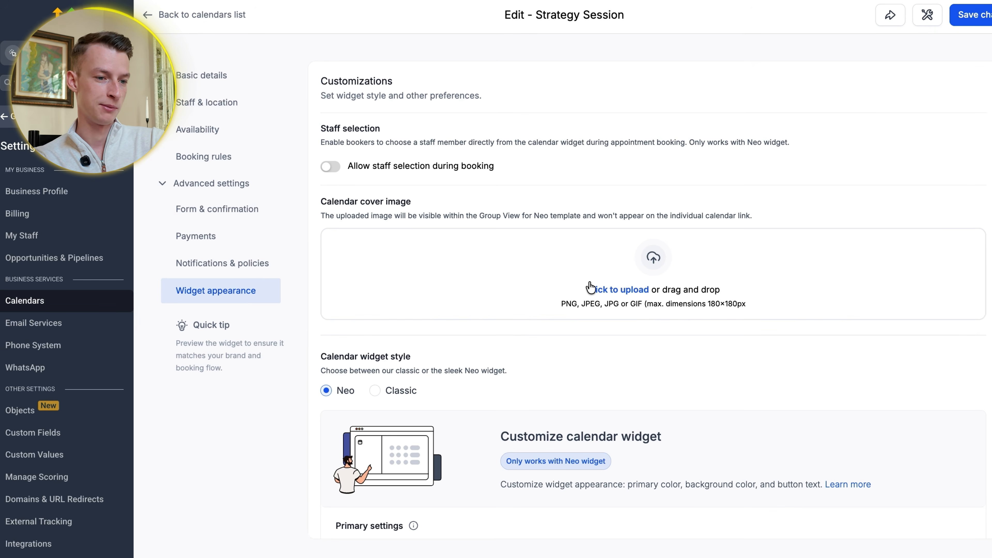
pyautogui.scroll(-4, 590, 287)
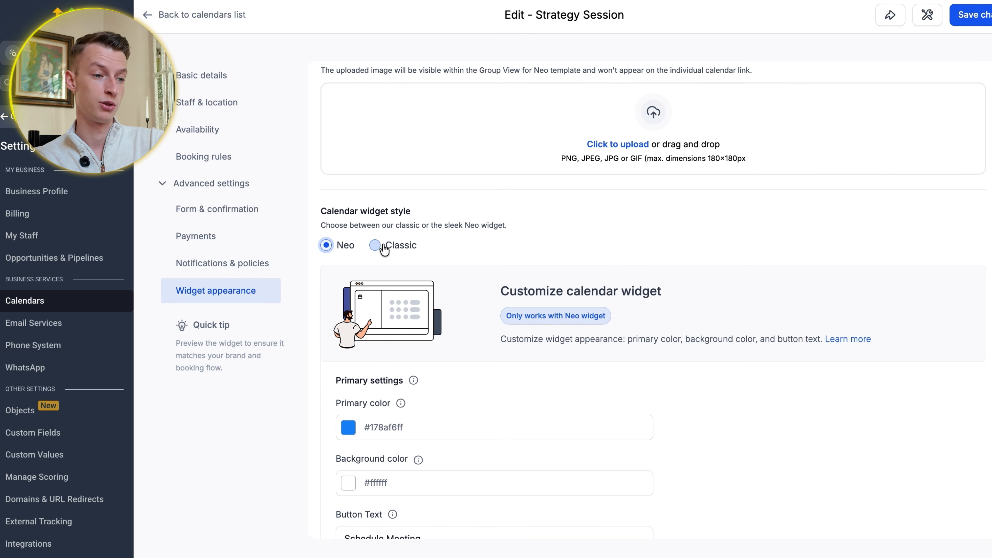
pyautogui.scroll(-5, 384, 249)
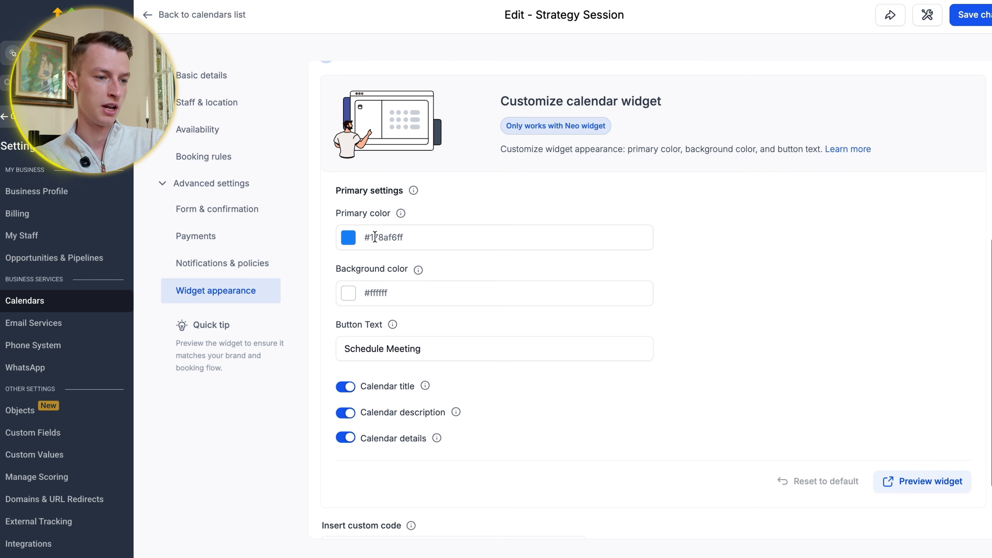
pyautogui.scroll(-1, 382, 357)
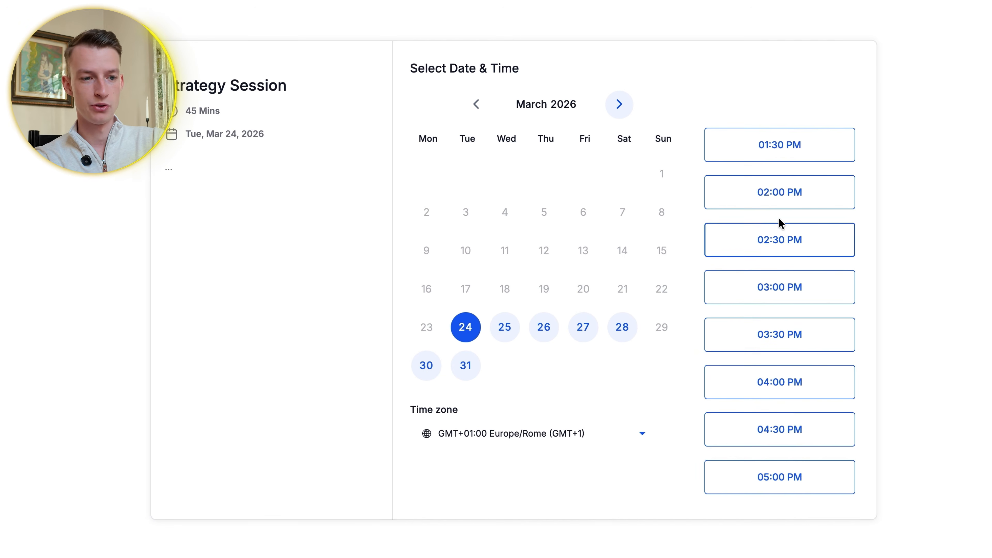
pyautogui.click(780, 237)
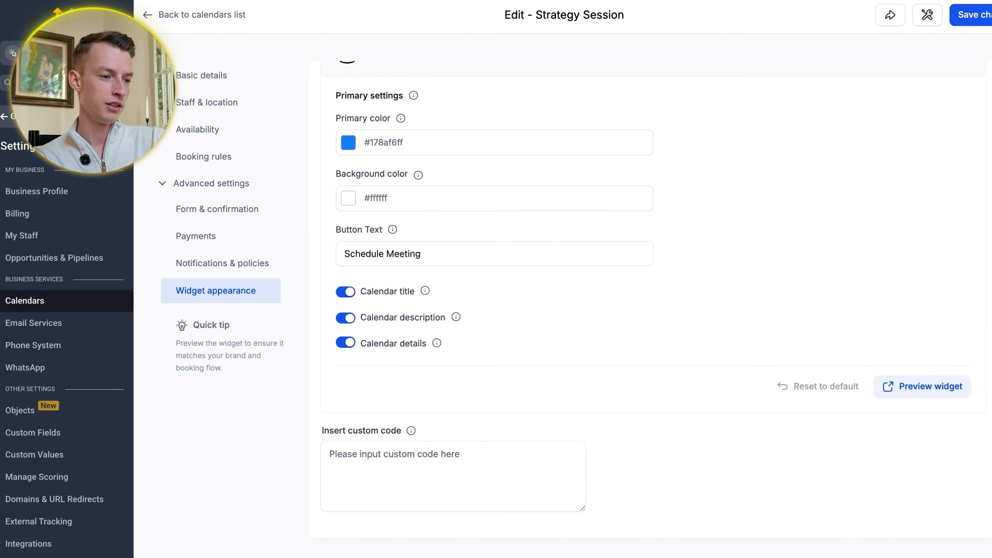
pyautogui.scroll(10, 625, 297)
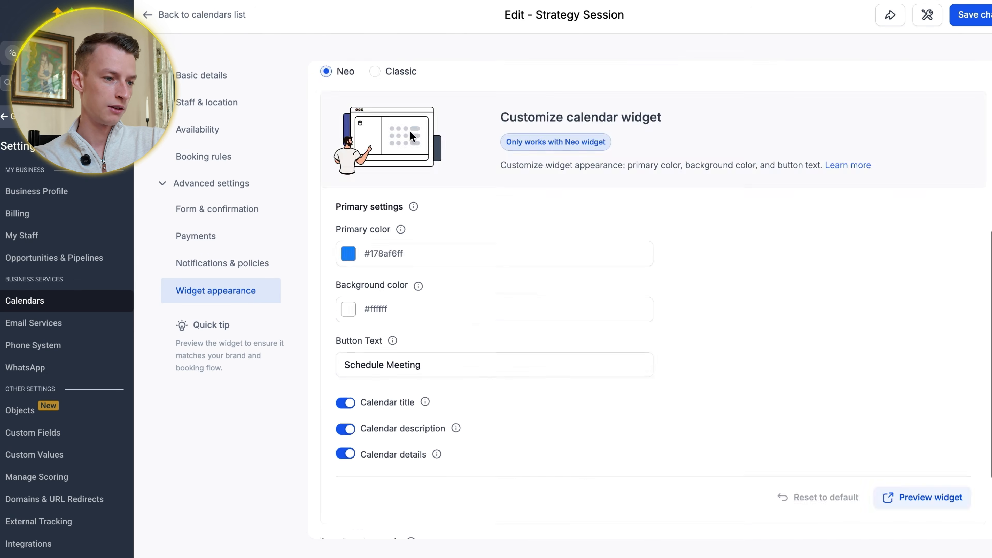
# Step: Return to the form and confirmation settings and recheck the selectable forms and the remaining options
pyautogui.click(251, 214)
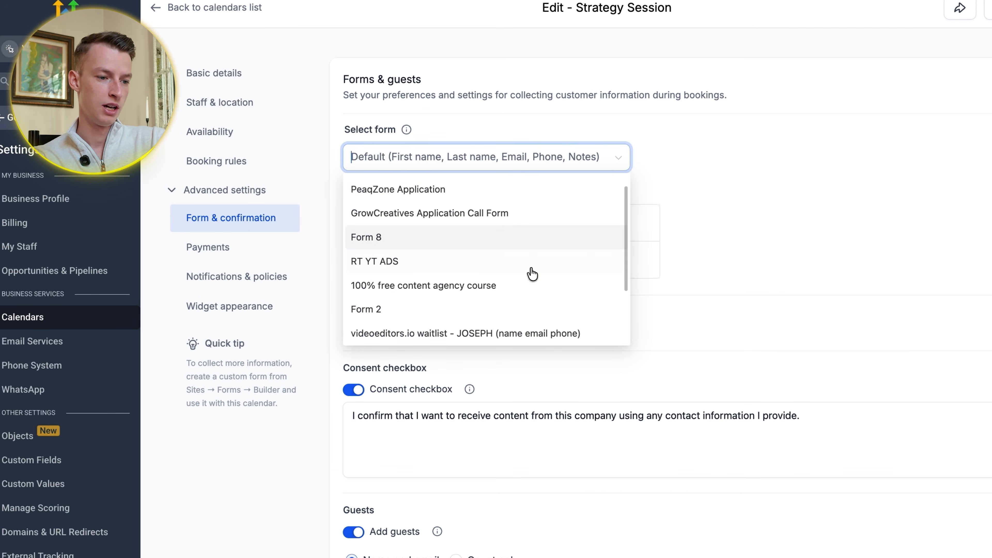
pyautogui.click(793, 229)
pyautogui.scroll(-8, 793, 230)
pyautogui.scroll(3, 793, 230)
pyautogui.scroll(5, 793, 230)
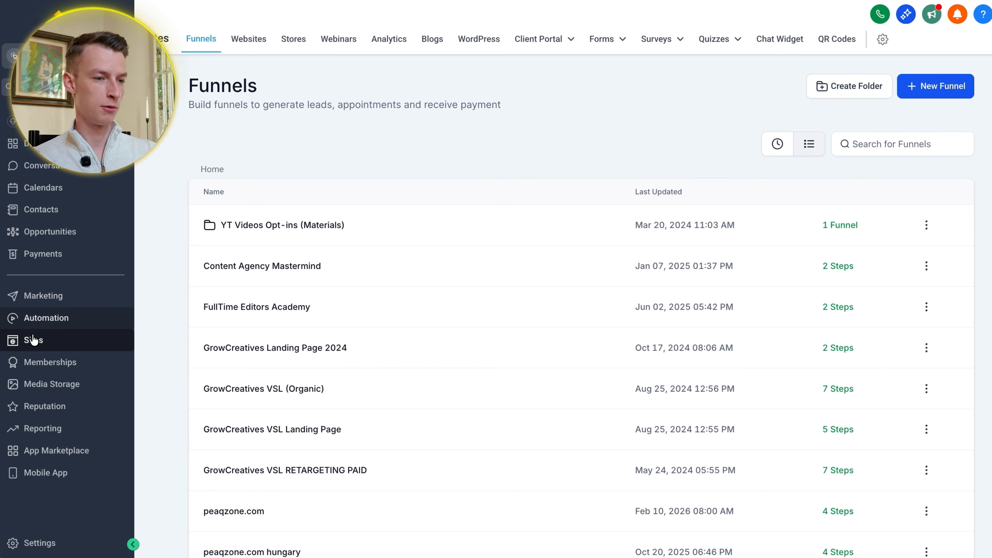
# Step: Open the form builder in the Sites area and start adding a new form
pyautogui.moveTo(619, 49)
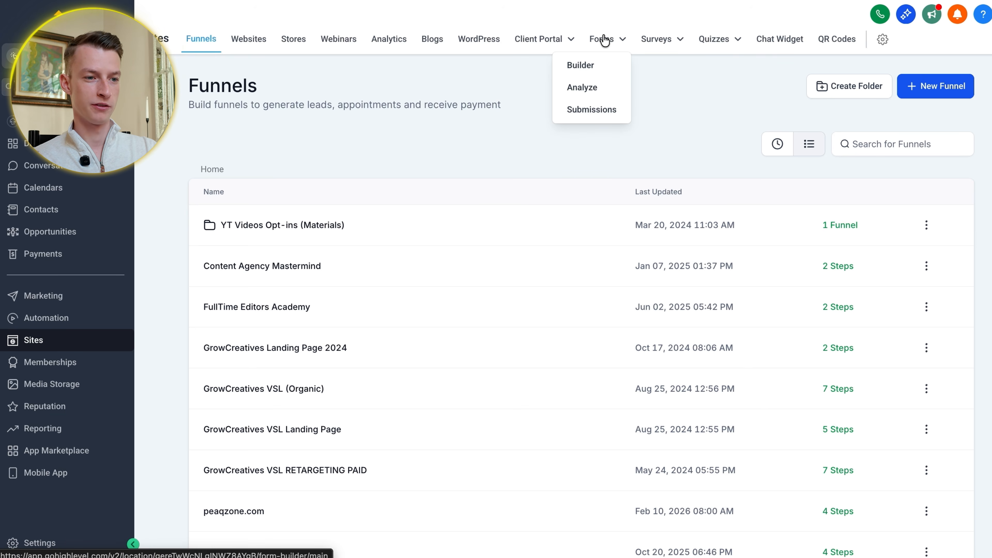
pyautogui.click(590, 68)
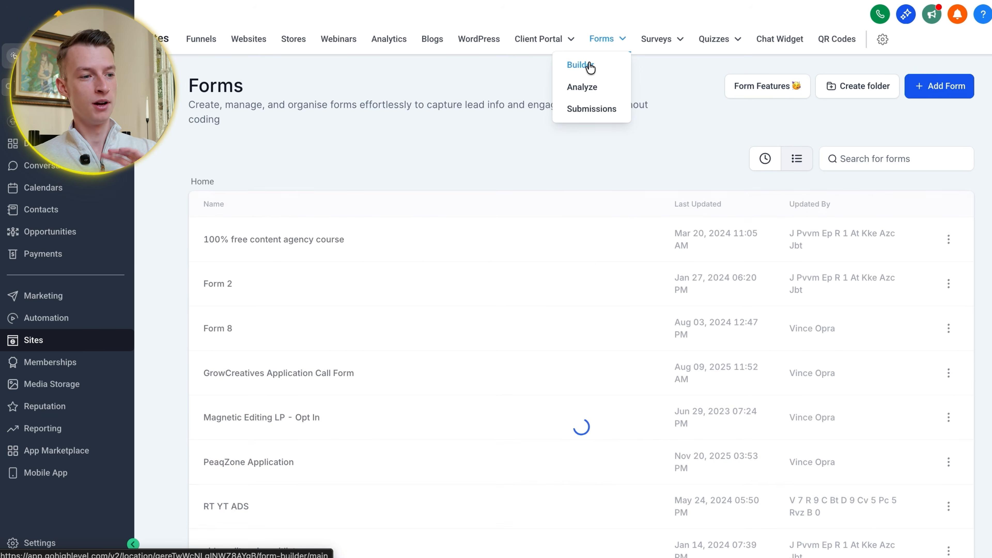
pyautogui.click(953, 80)
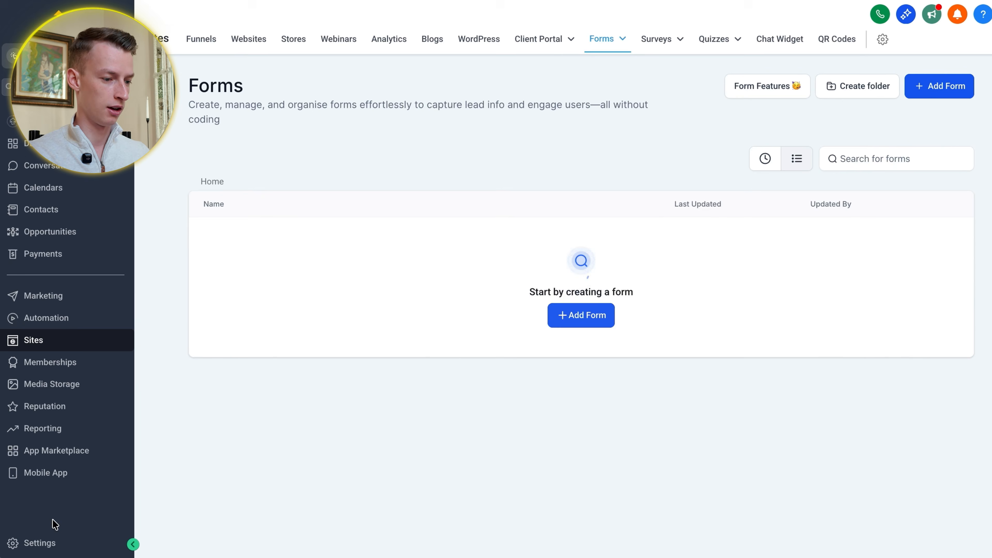
# Step: Return to the settings and open the list of calendars
pyautogui.click(31, 540)
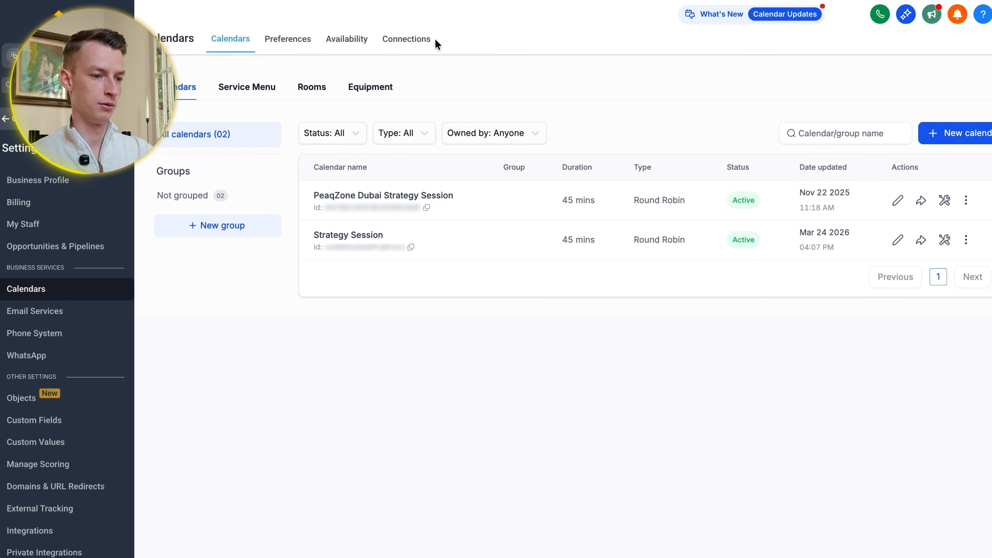
# Step: Open the calendar connections and review the options for adding third-party calendars and video conferencing services
pyautogui.click(411, 41)
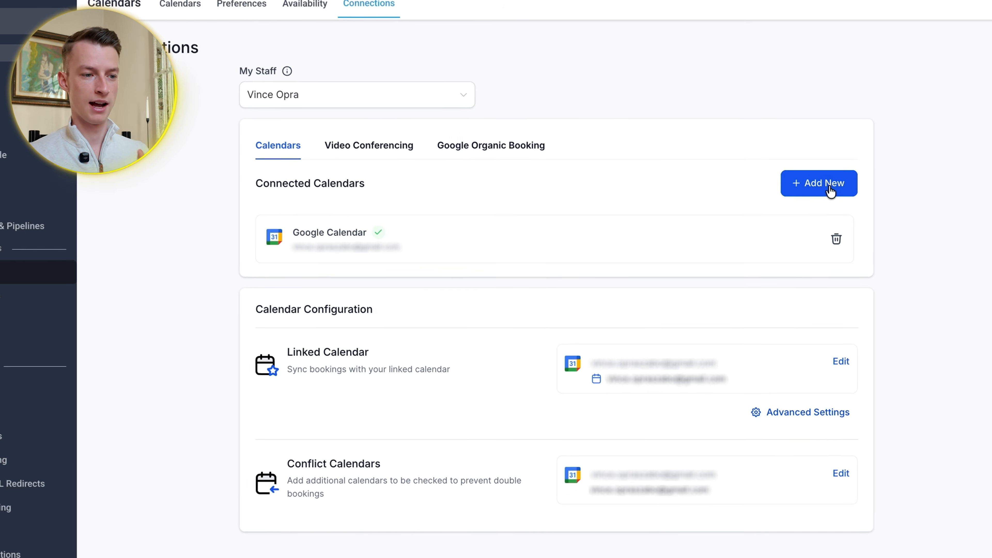
pyautogui.click(827, 188)
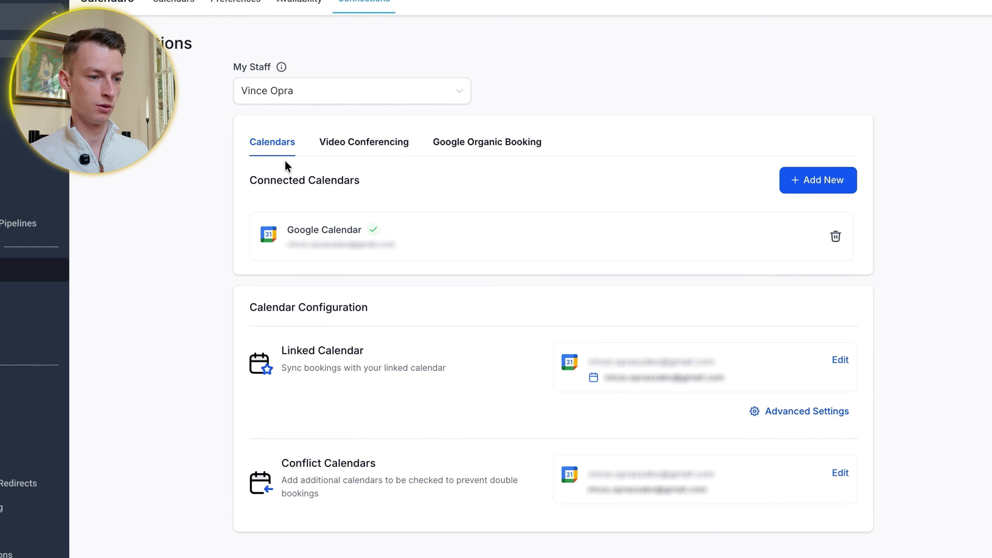
pyautogui.click(396, 142)
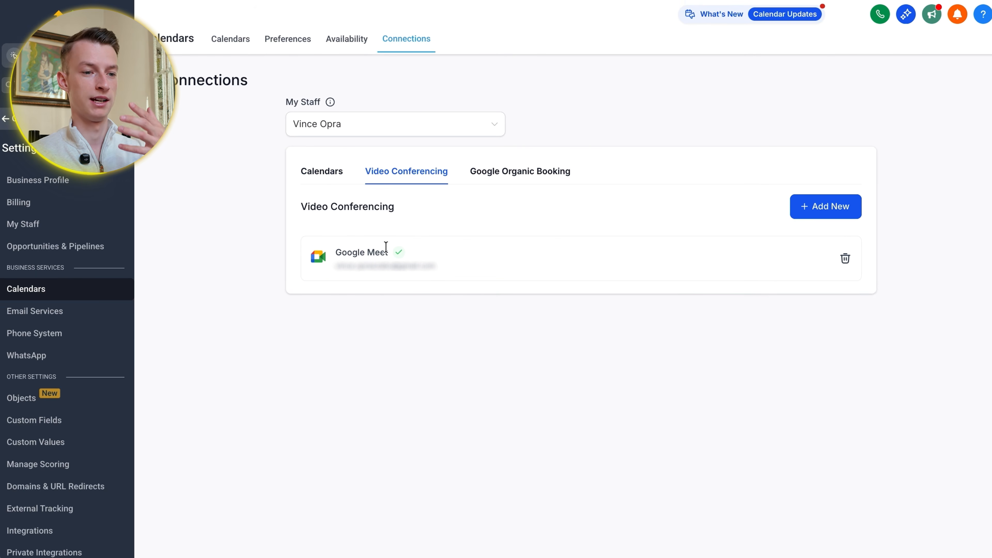
pyautogui.click(818, 211)
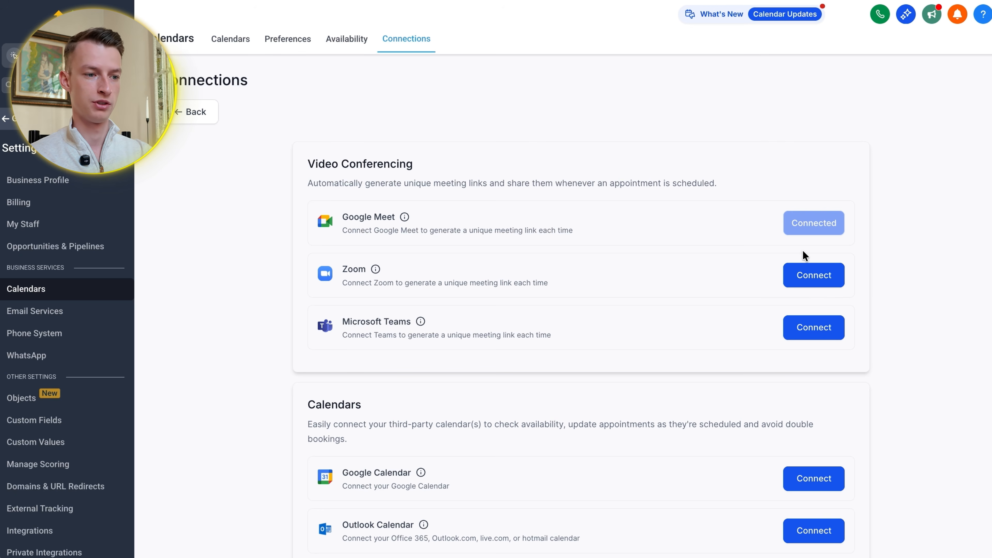
pyautogui.click(206, 112)
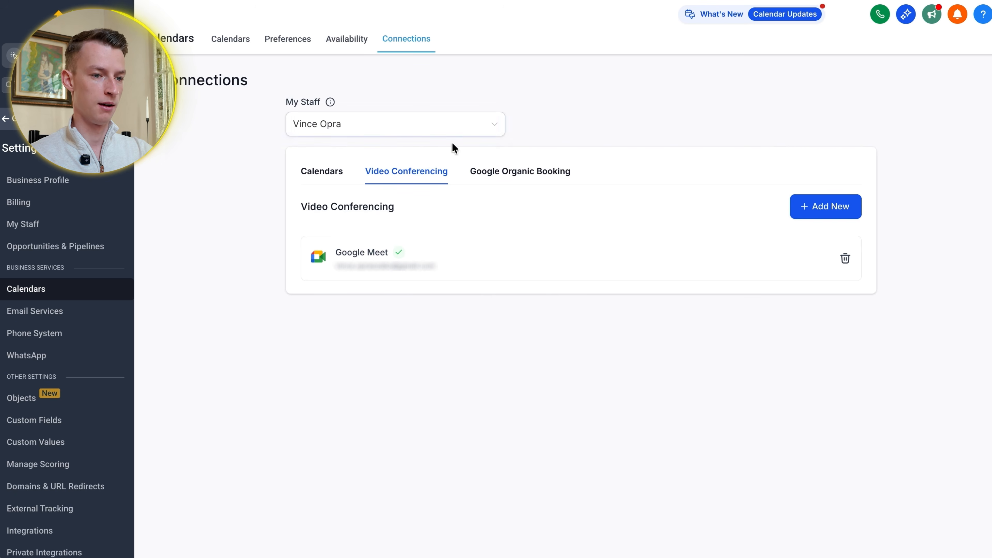
# Step: Check the Google Organic Booking settings and return to the connected calendars with their linked and conflict calendar configuration
pyautogui.click(554, 176)
pyautogui.click(377, 175)
pyautogui.click(341, 176)
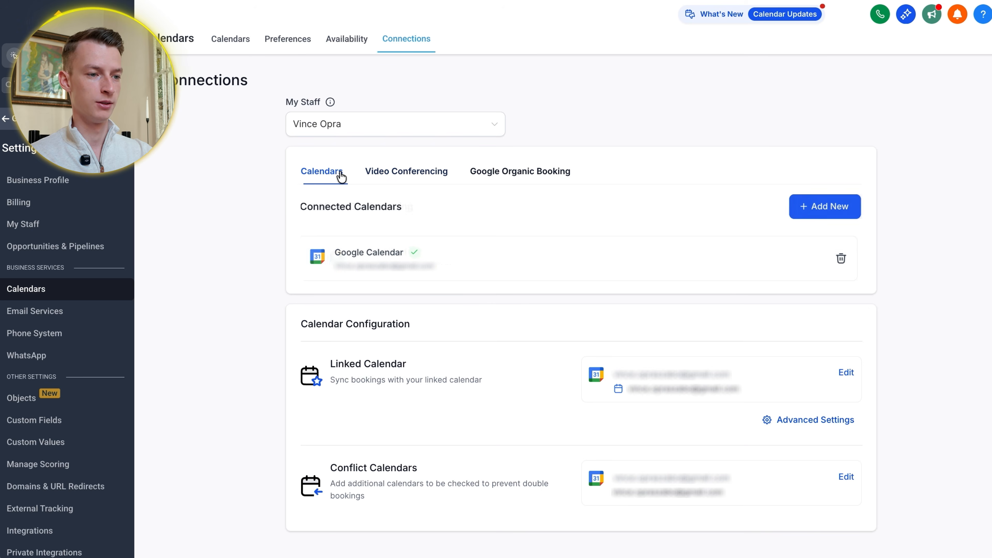